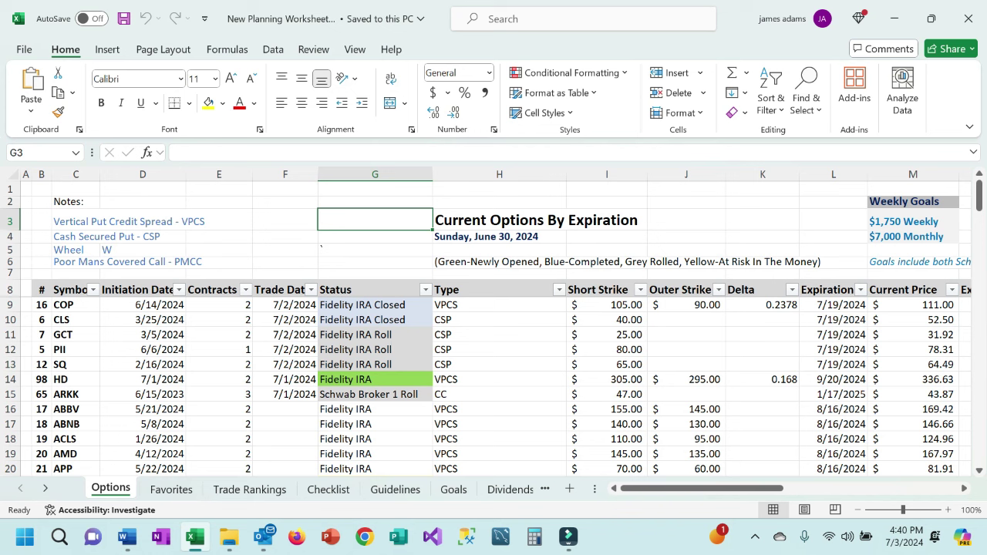
Step: Review the closed COP trade in row 9, checking its status, premium, notes and total premium formula
click(76, 306)
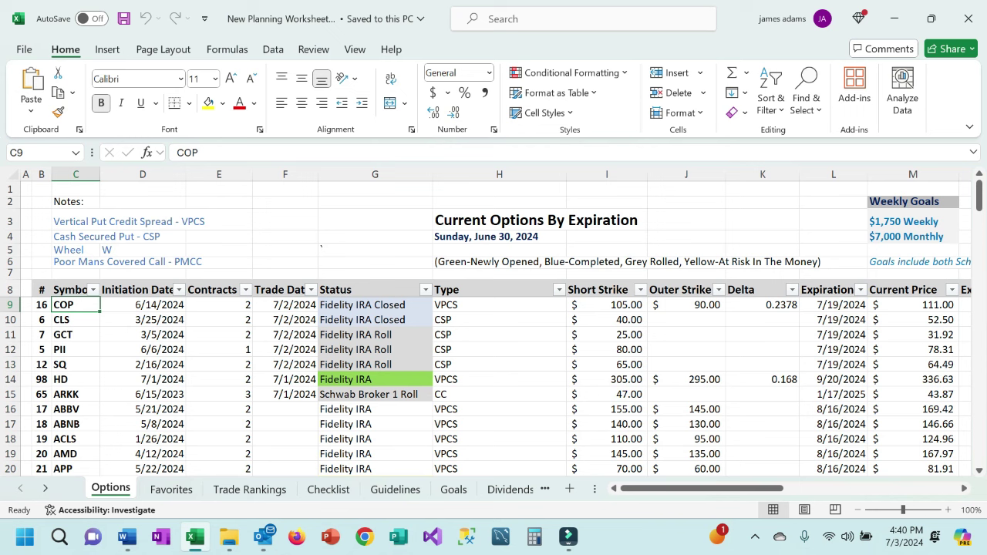
click(375, 305)
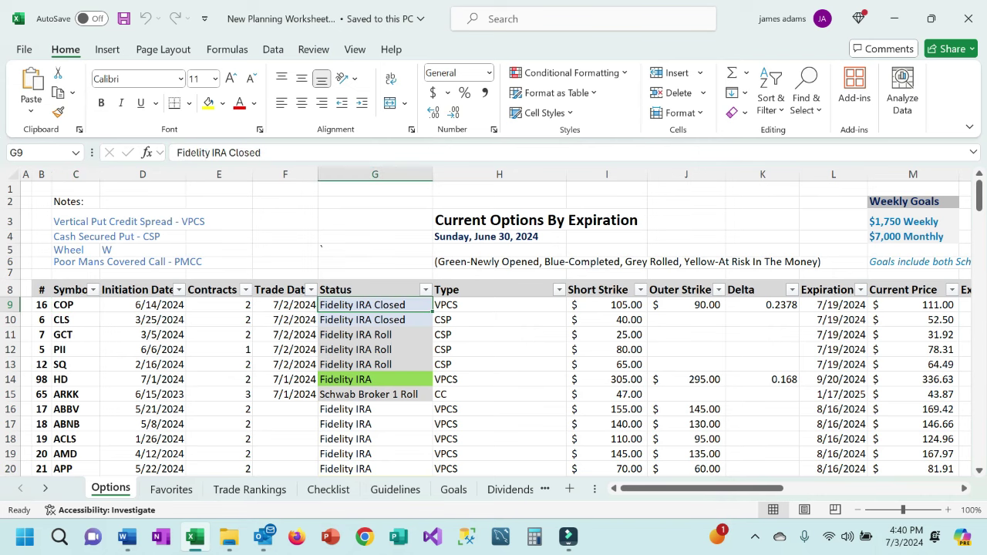
drag(700, 488, 700, 488)
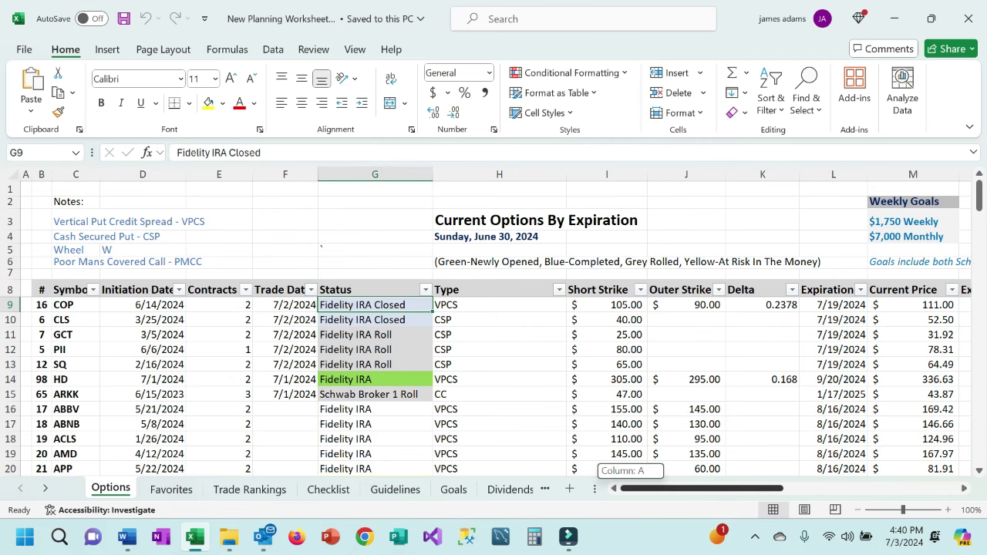
drag(632, 488, 780, 488)
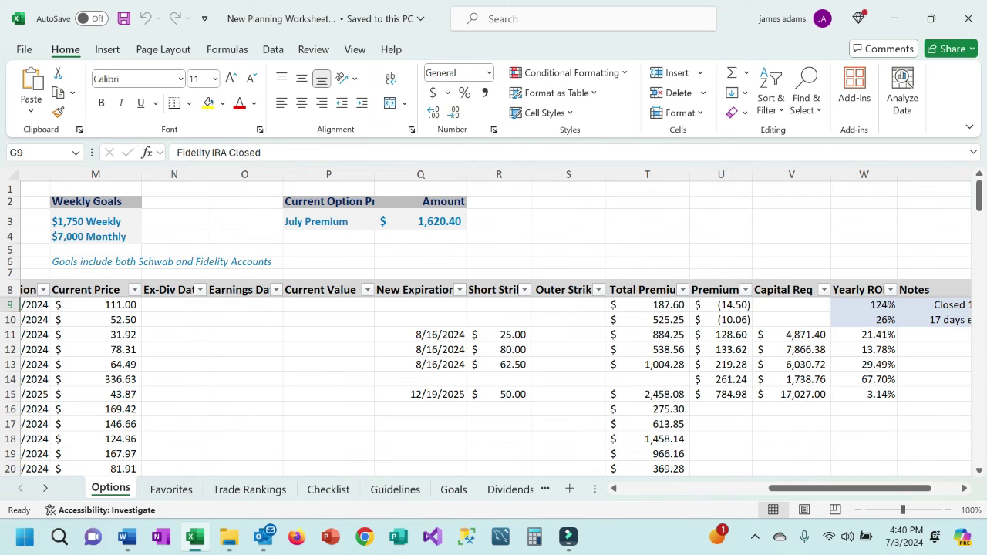
click(721, 305)
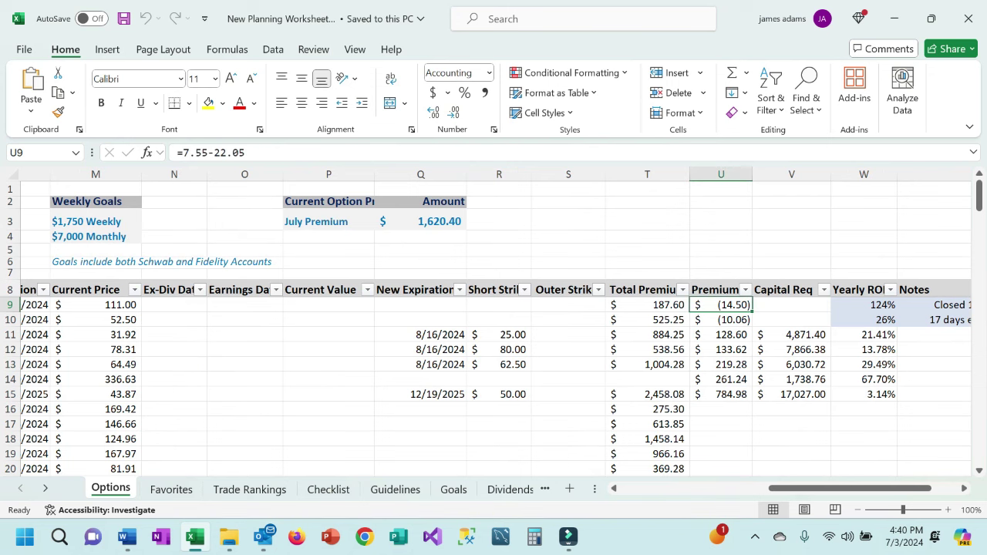
drag(848, 487, 873, 487)
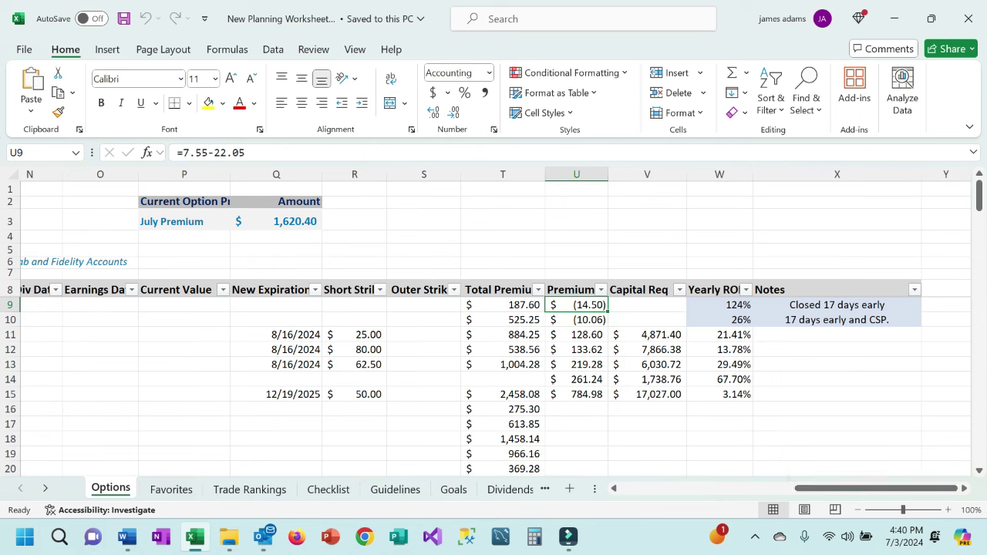
click(846, 305)
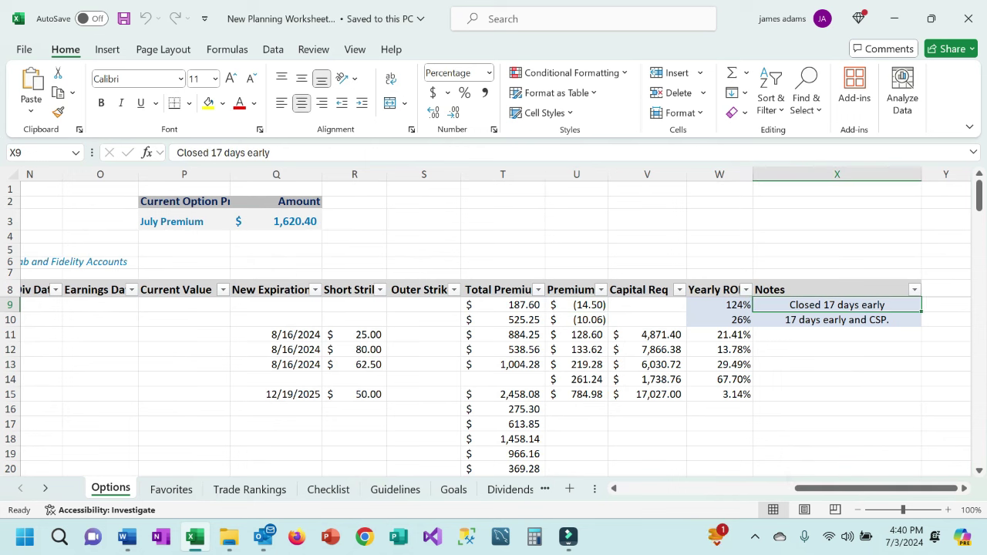
click(502, 306)
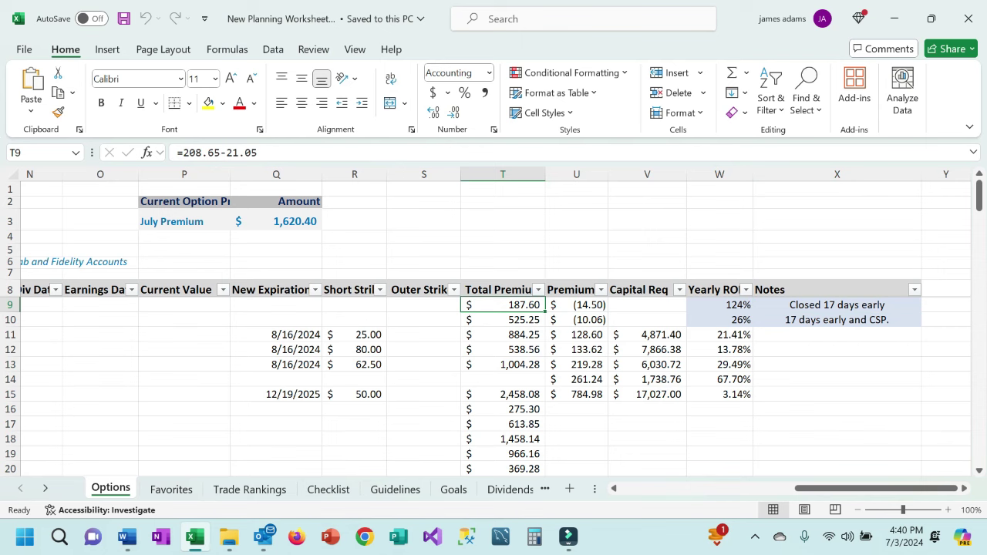
Step: Compare the COP trade's initiation date with its trade date in row 9
drag(840, 488, 667, 489)
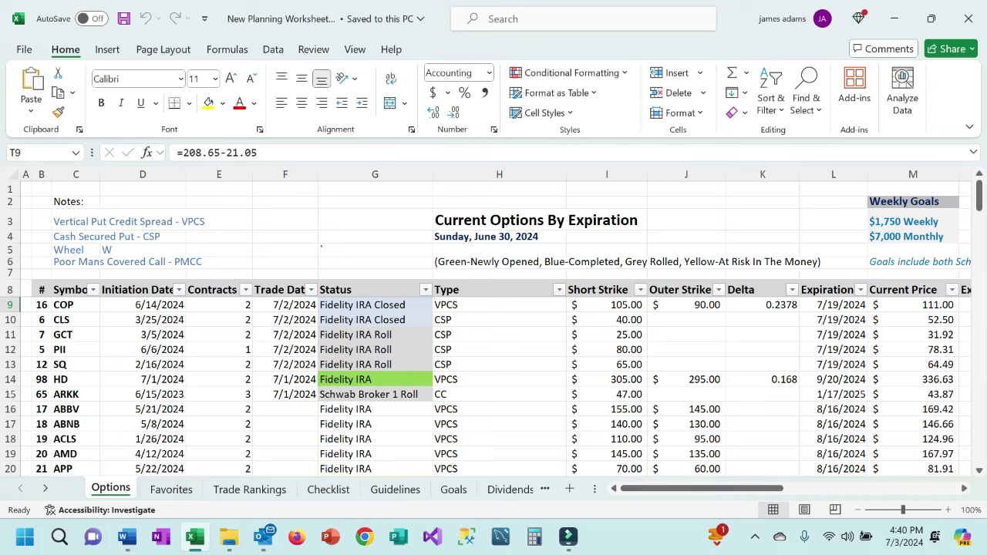
click(499, 320)
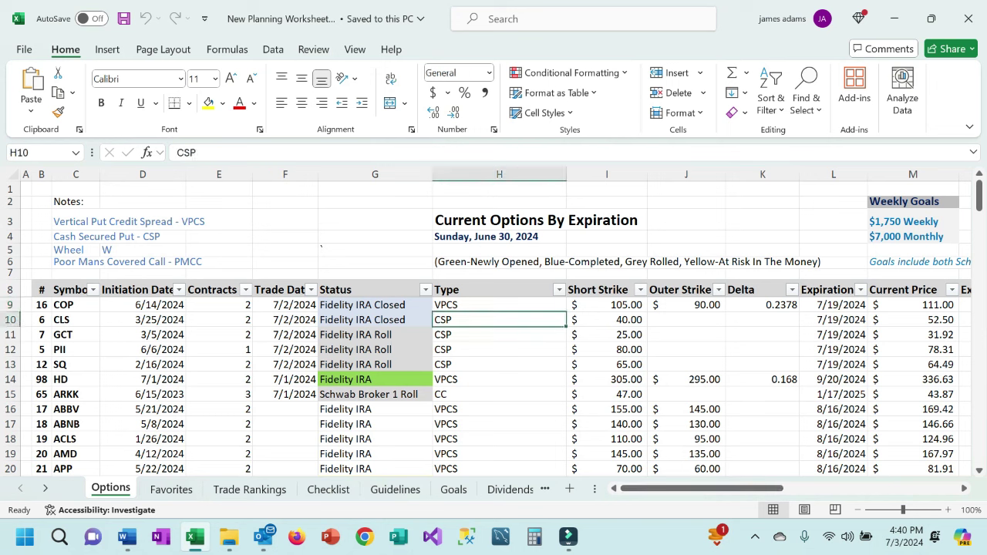
click(285, 306)
click(143, 305)
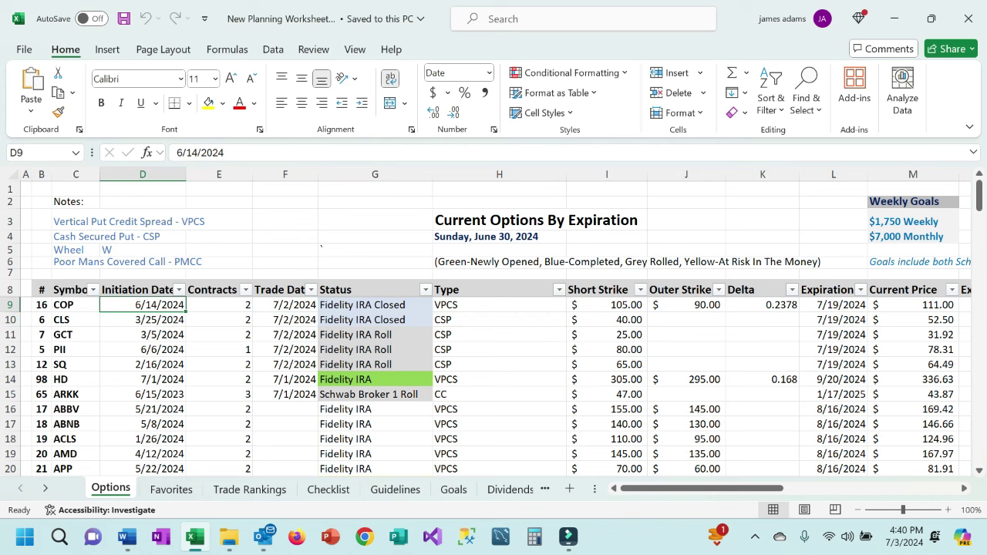
click(285, 305)
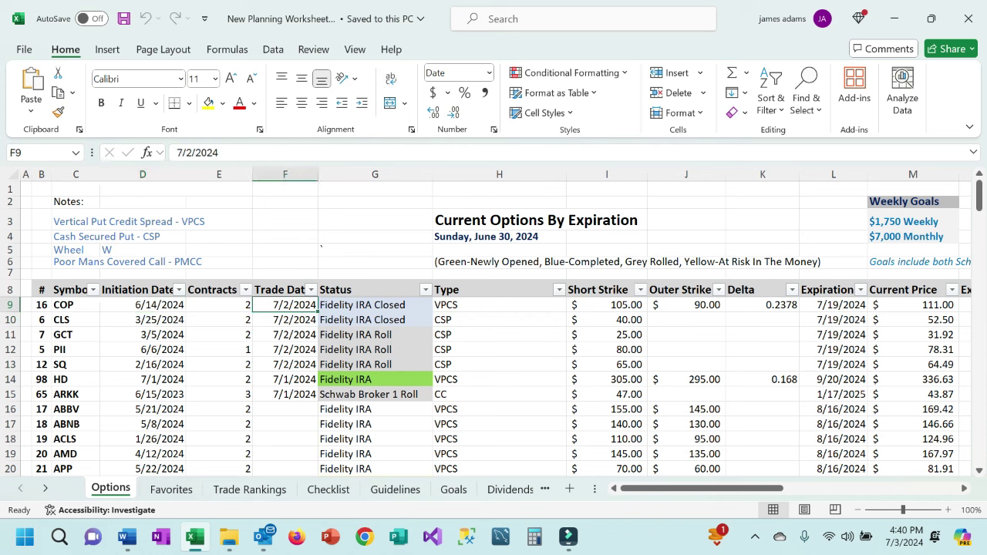
Step: Examine the closed CLS trade in row 10: dates, status, type, short strike, expiration, premium and yearly ROI
click(142, 320)
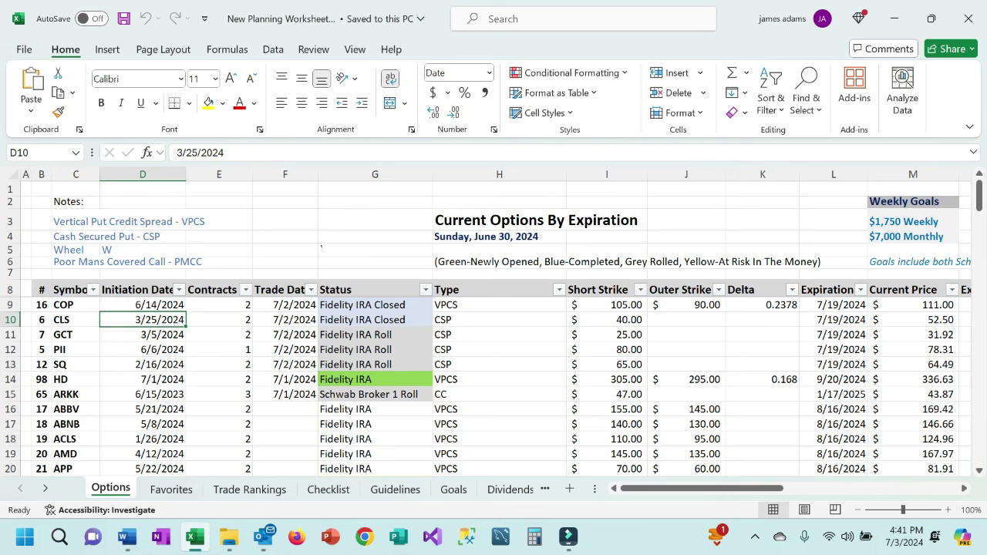
click(285, 319)
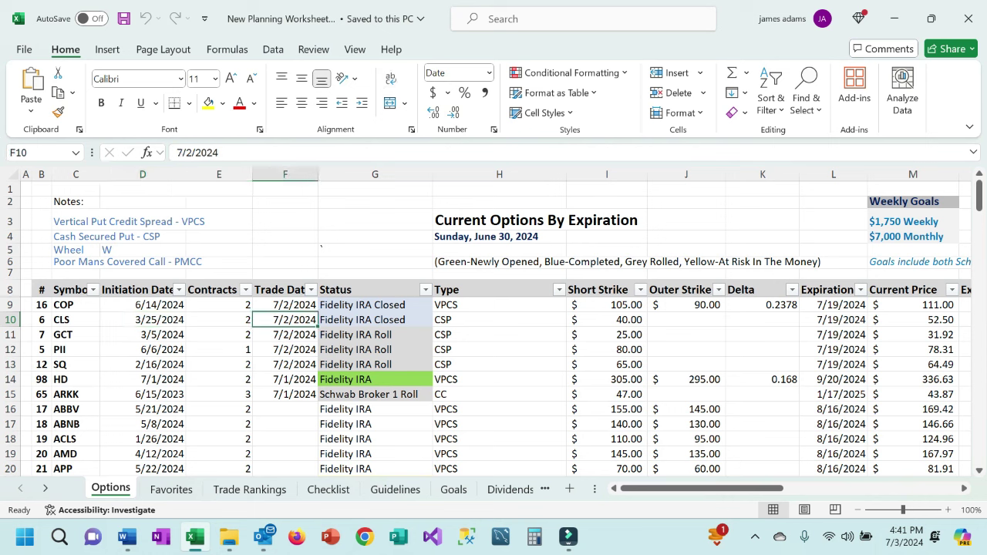
click(375, 319)
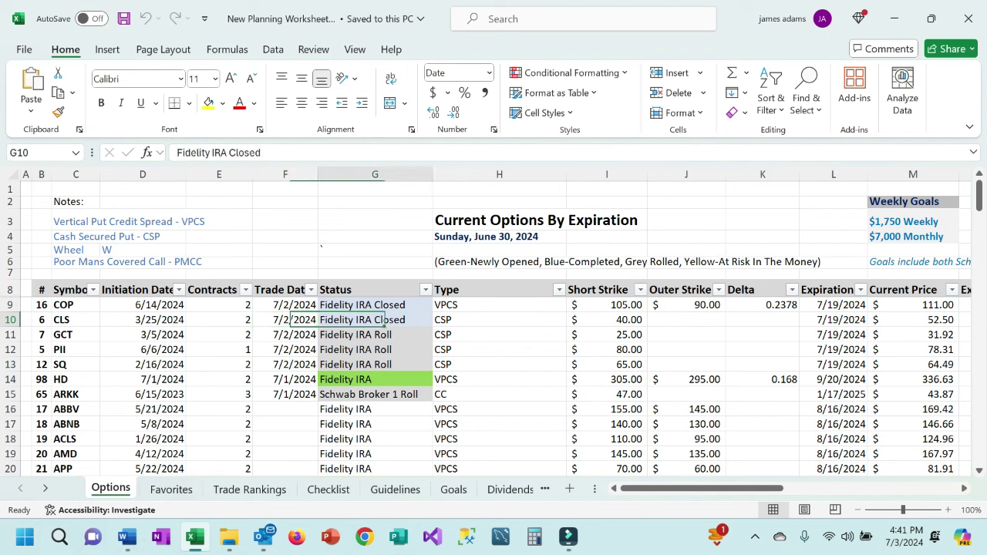
click(500, 319)
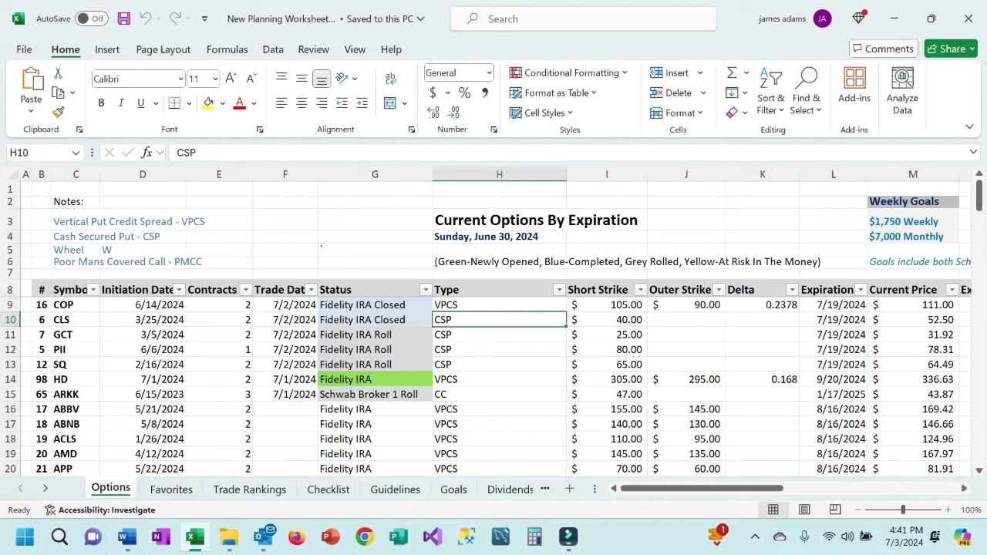
click(607, 319)
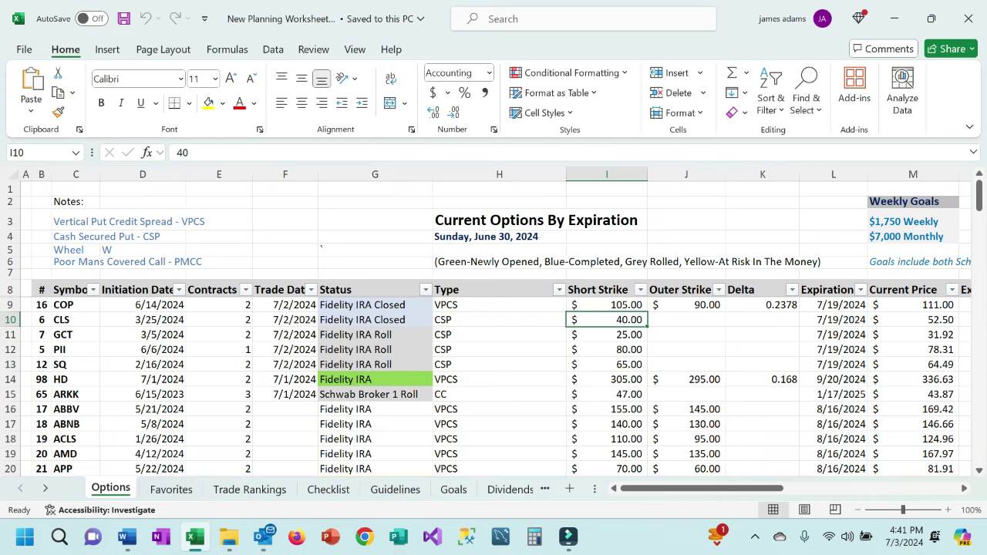
click(833, 319)
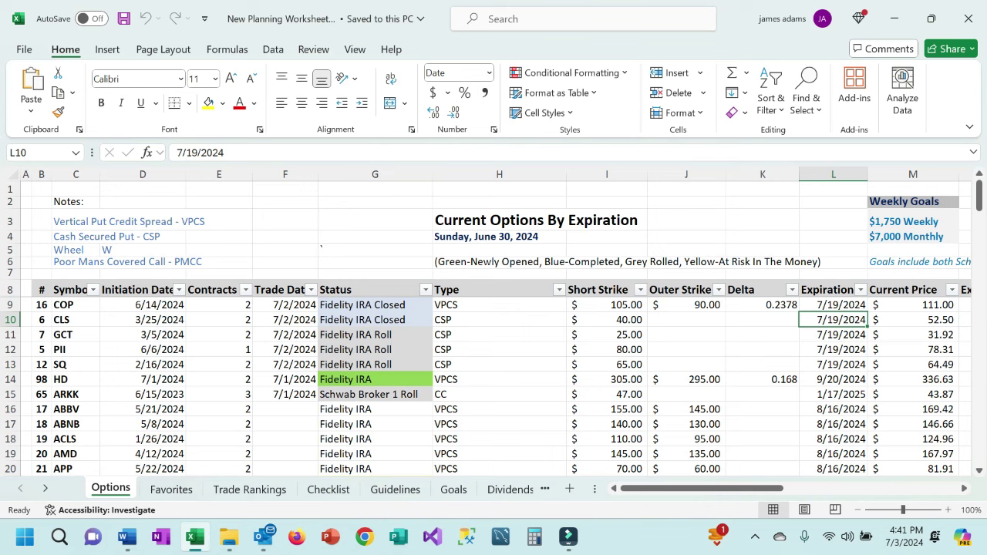
click(607, 319)
drag(742, 488, 703, 488)
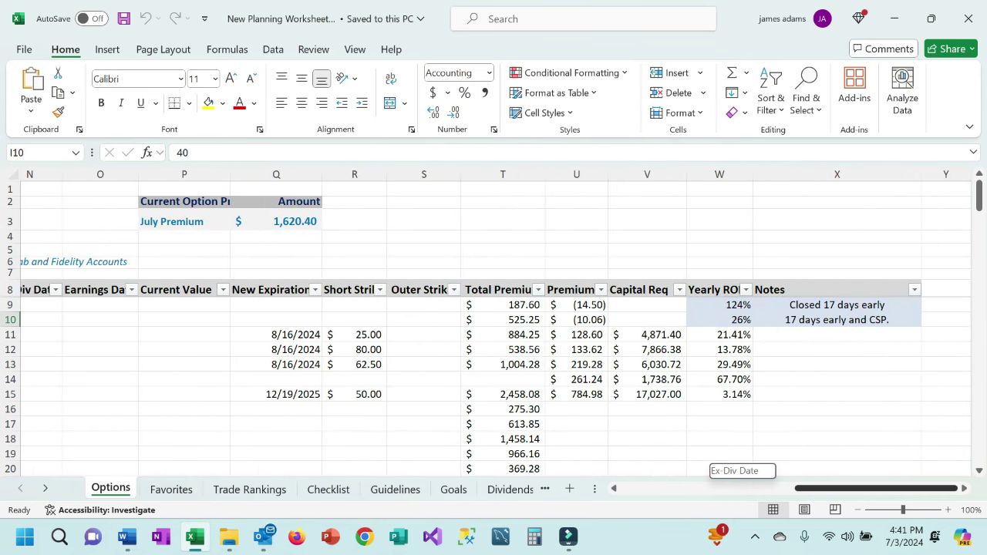
click(576, 320)
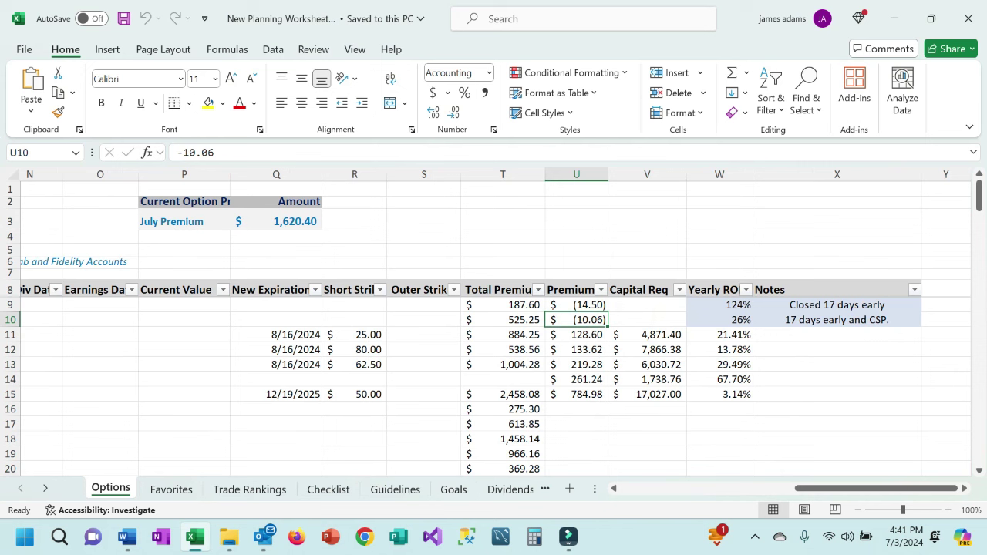
click(720, 320)
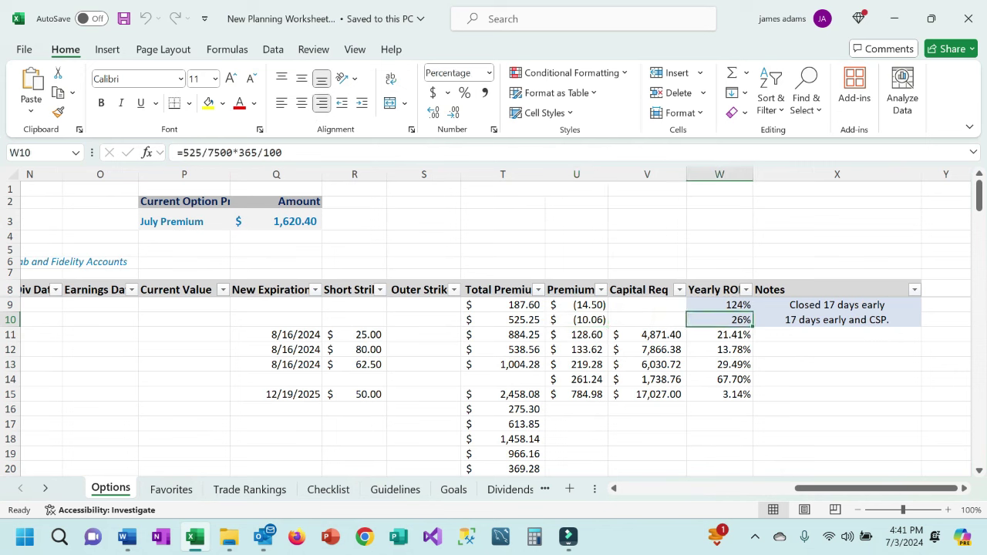
drag(845, 488, 844, 488)
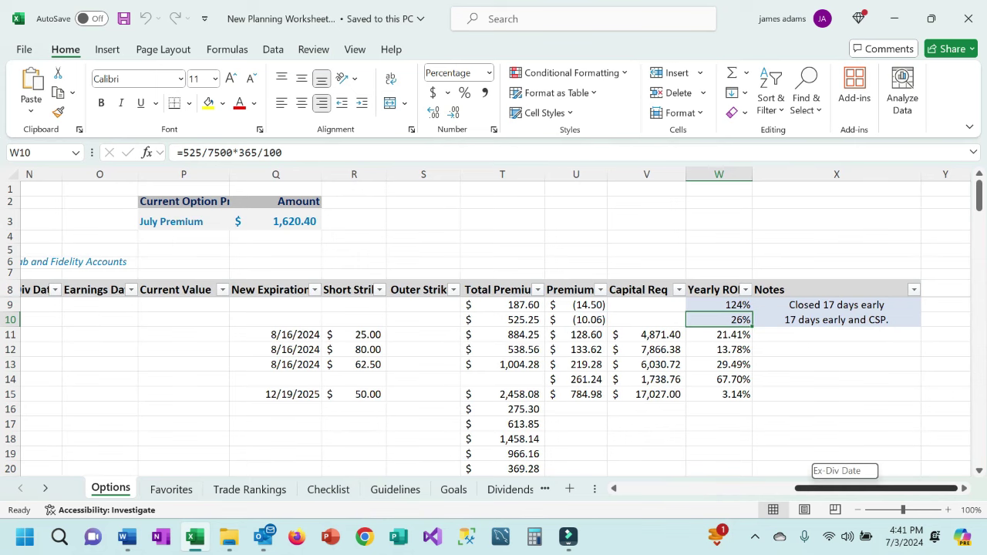
Step: Examine the rolled GCT trade in row 11: dates, status, type, new expiration, premium, yearly ROI and total premium
drag(845, 488, 669, 488)
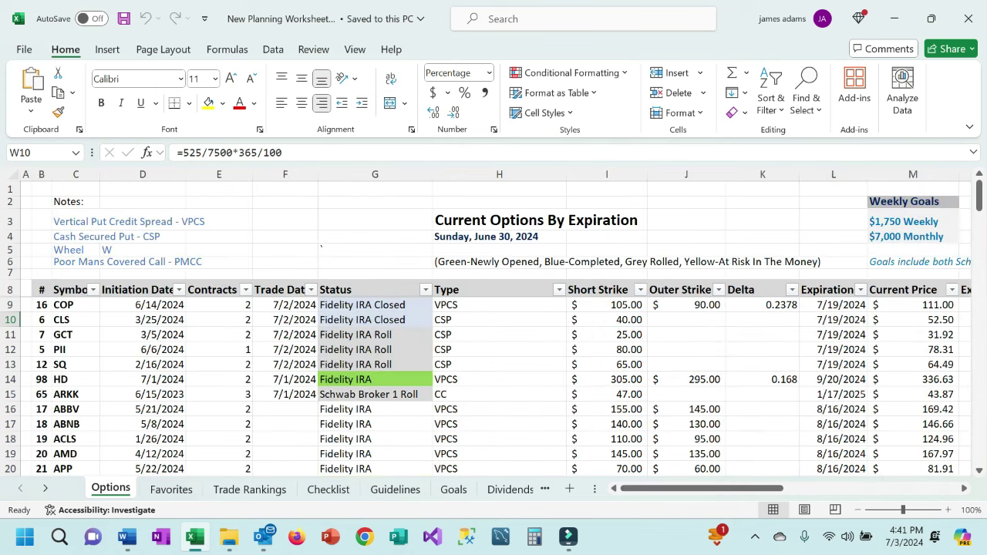
click(76, 335)
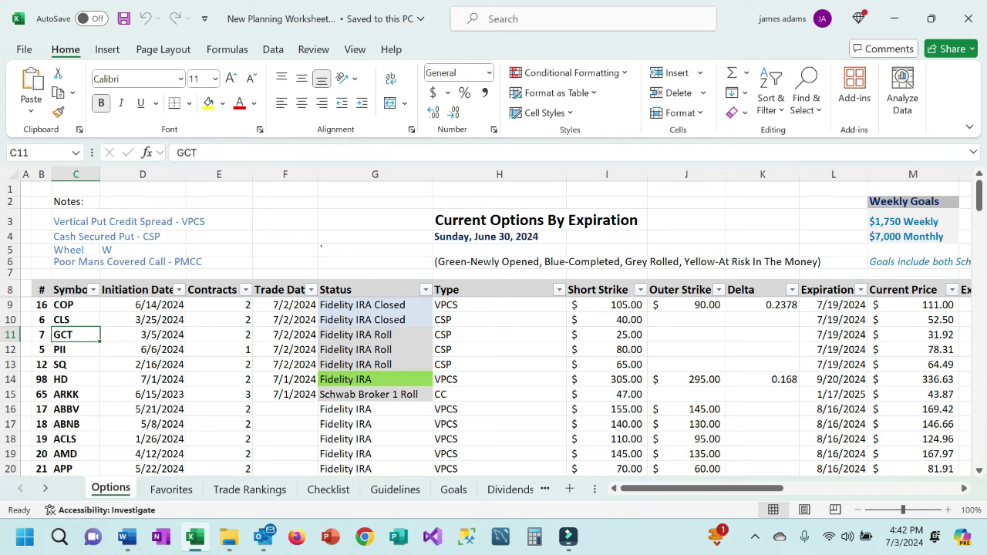
click(143, 335)
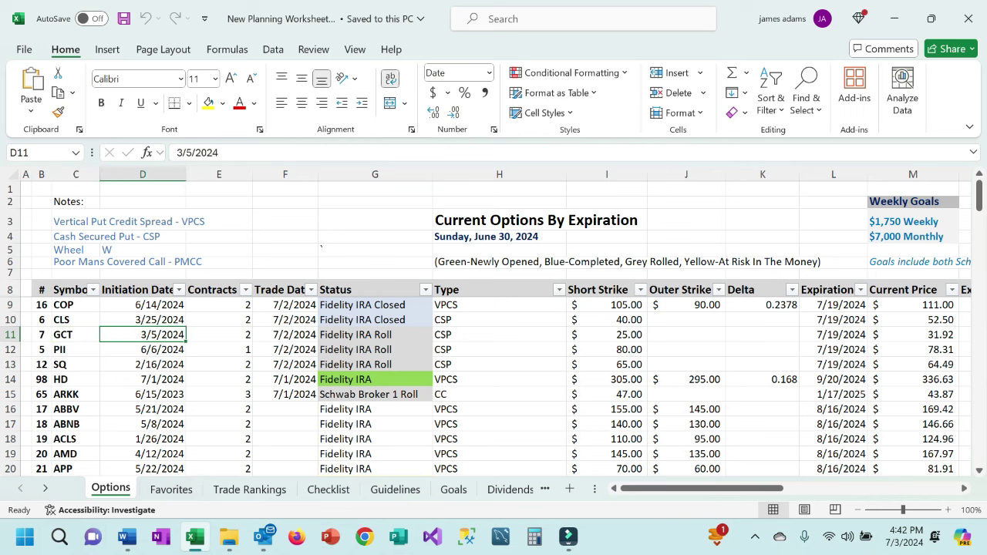
click(285, 334)
click(375, 335)
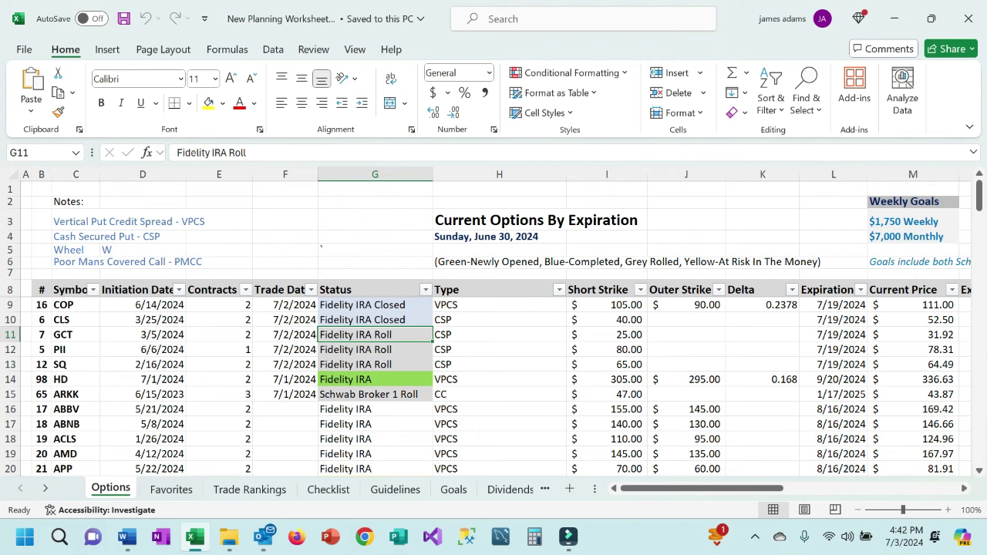
click(500, 335)
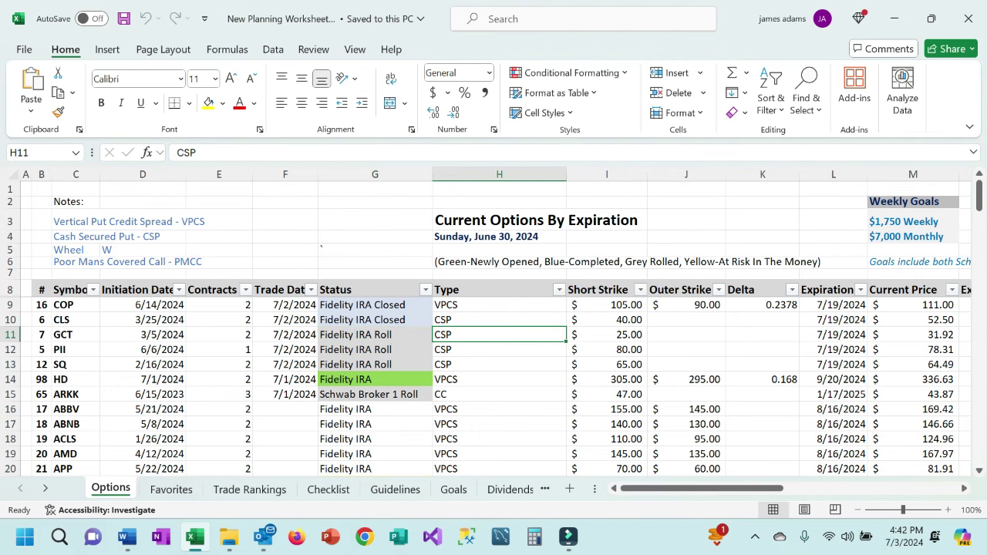
drag(702, 488, 846, 488)
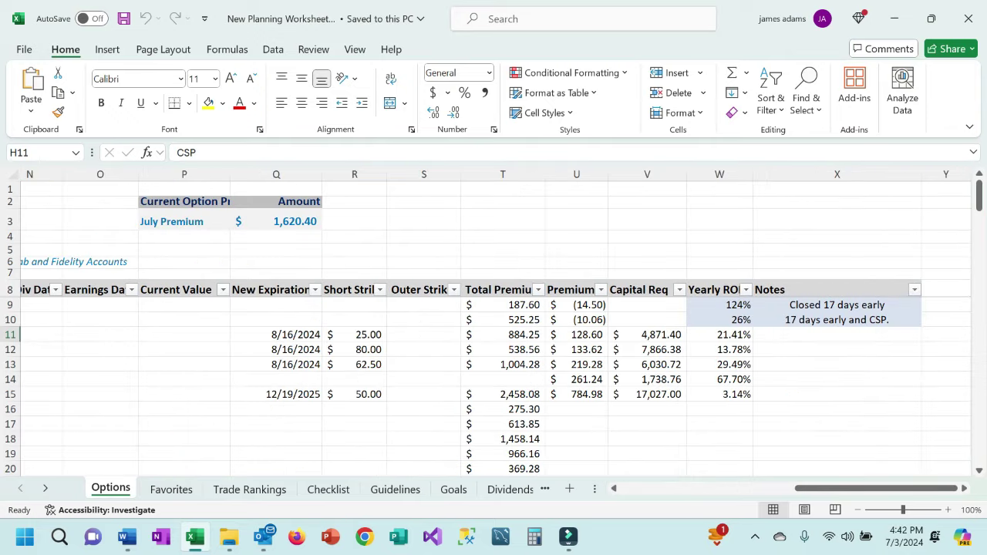
click(276, 335)
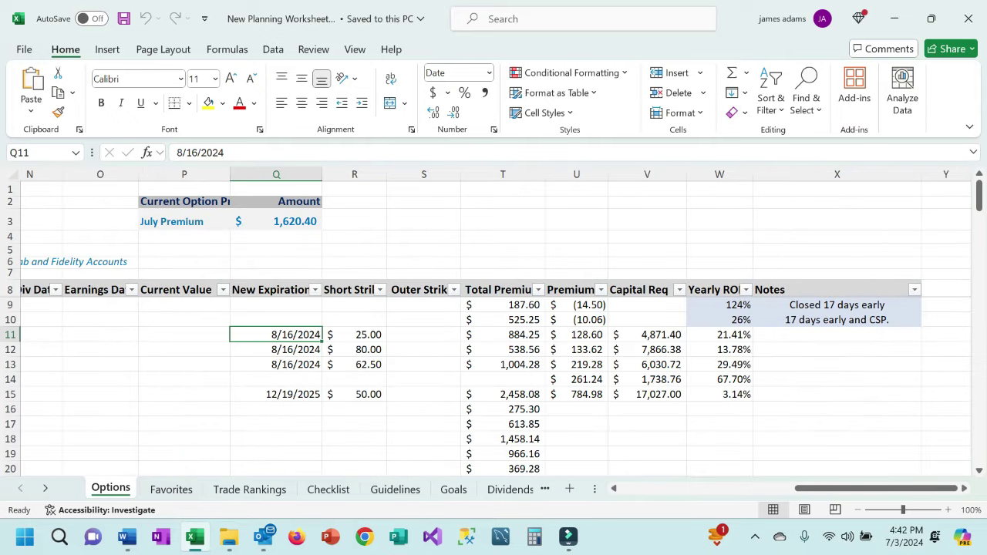
click(577, 335)
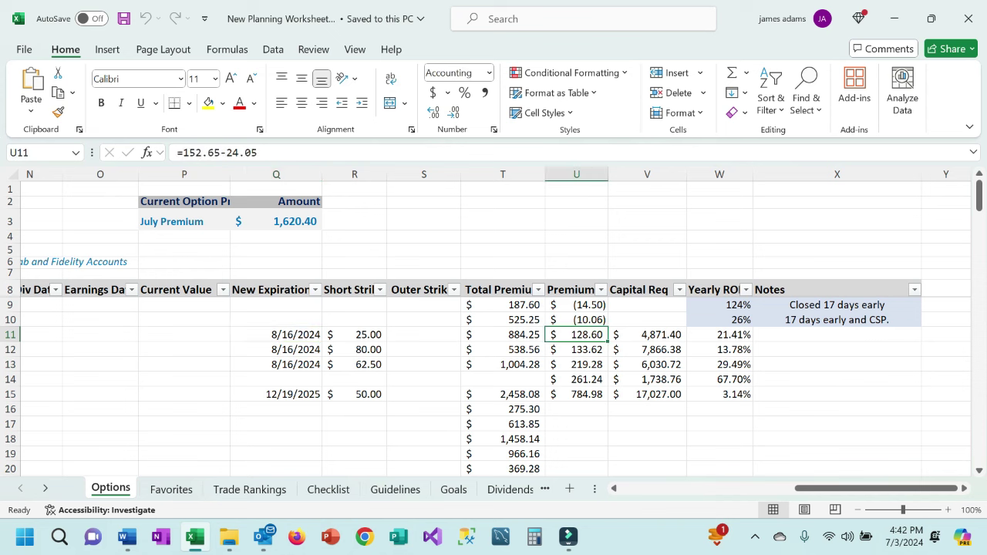
click(720, 334)
click(502, 334)
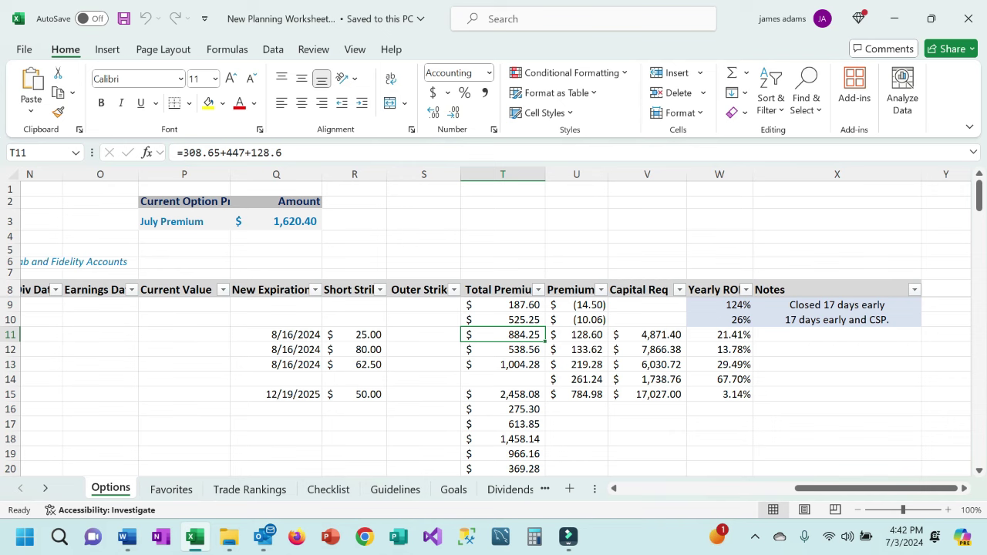
Step: Recheck the GCT trade's type, number of contracts, roll status and premium formula in row 11
drag(807, 488, 628, 488)
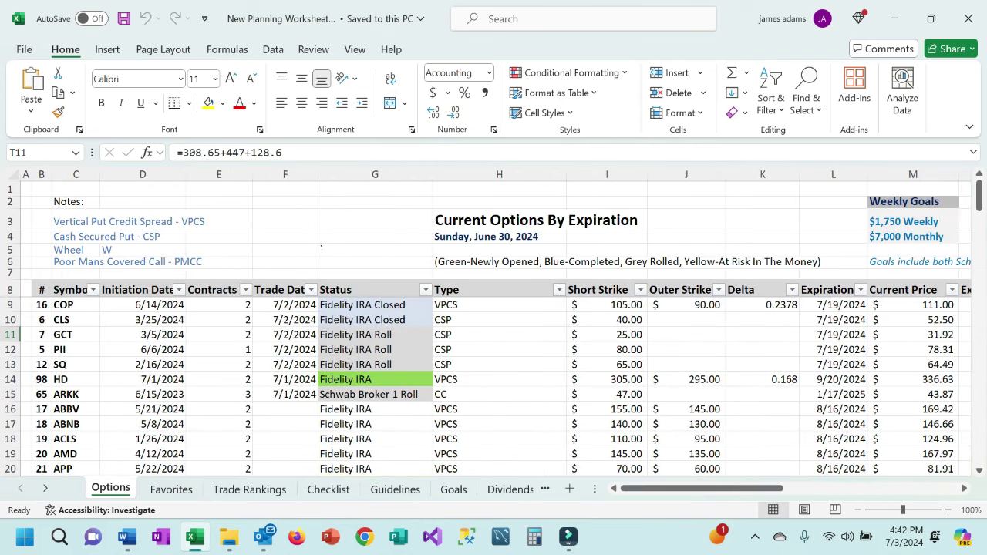
click(500, 335)
click(219, 335)
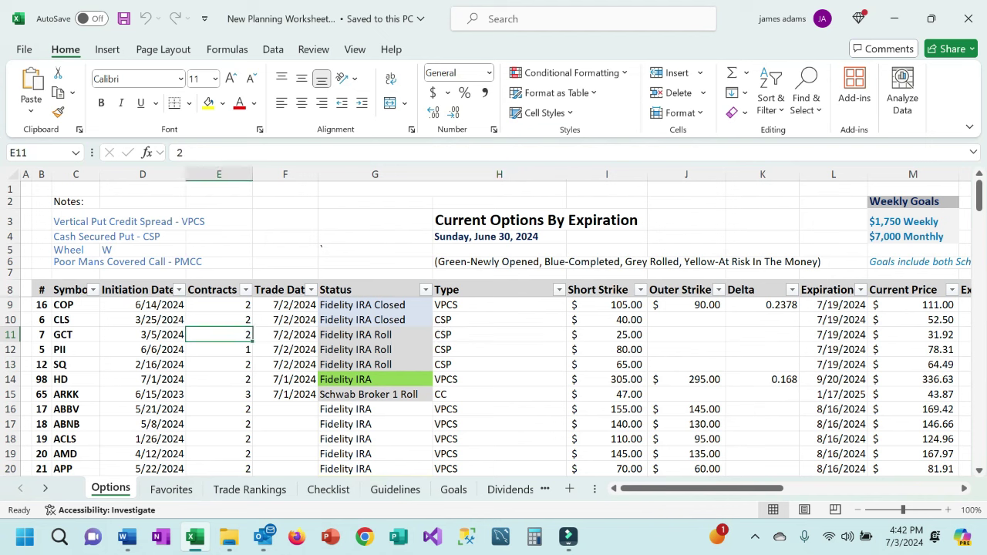
click(375, 334)
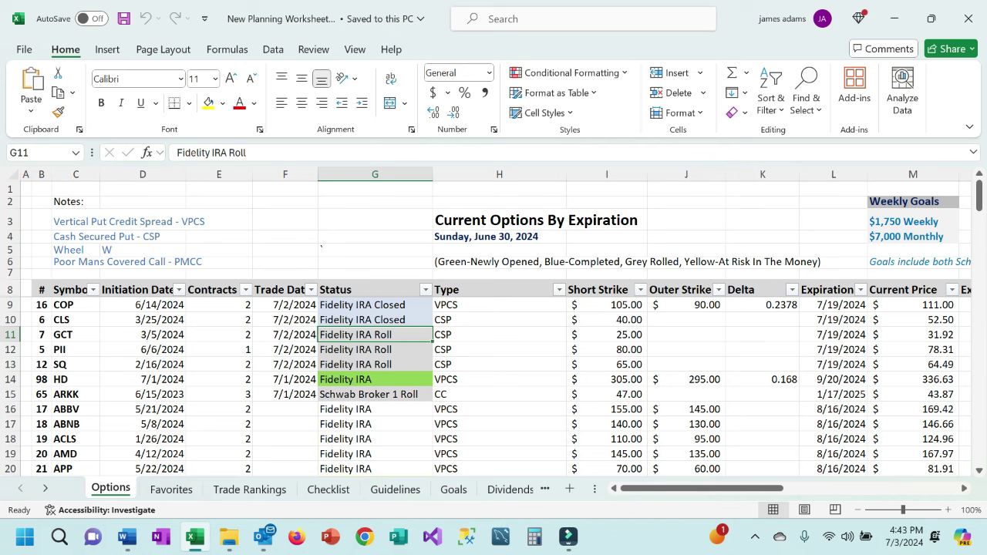
drag(694, 488, 820, 488)
click(846, 335)
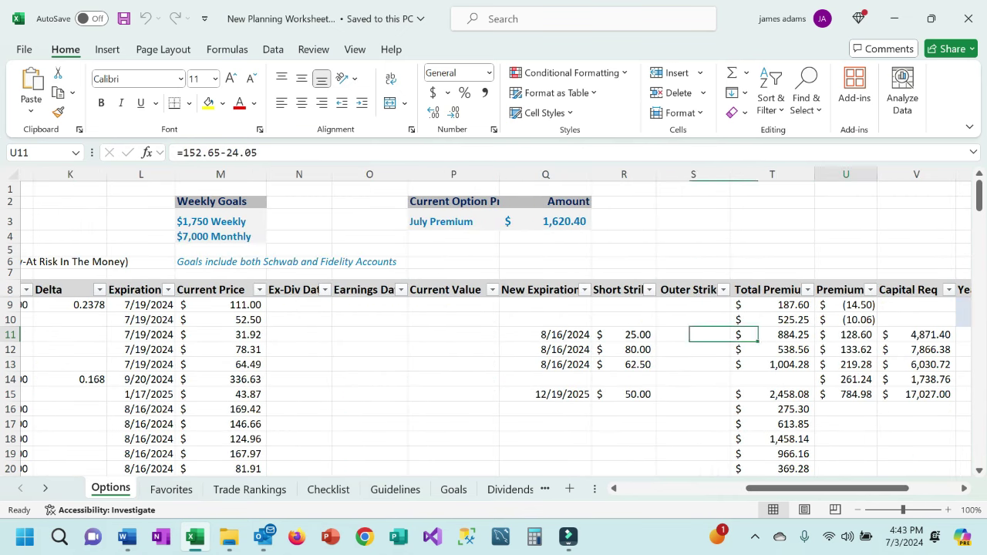
Step: Examine the rolled PII trade in row 12: status, symbol, contracts, trade date, type, short strike and current price
drag(825, 489, 699, 488)
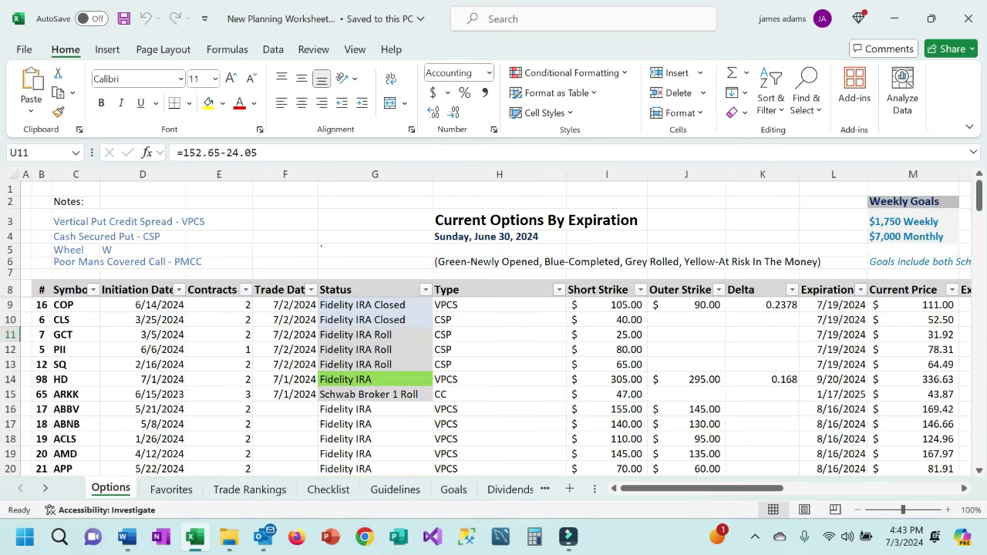
click(374, 350)
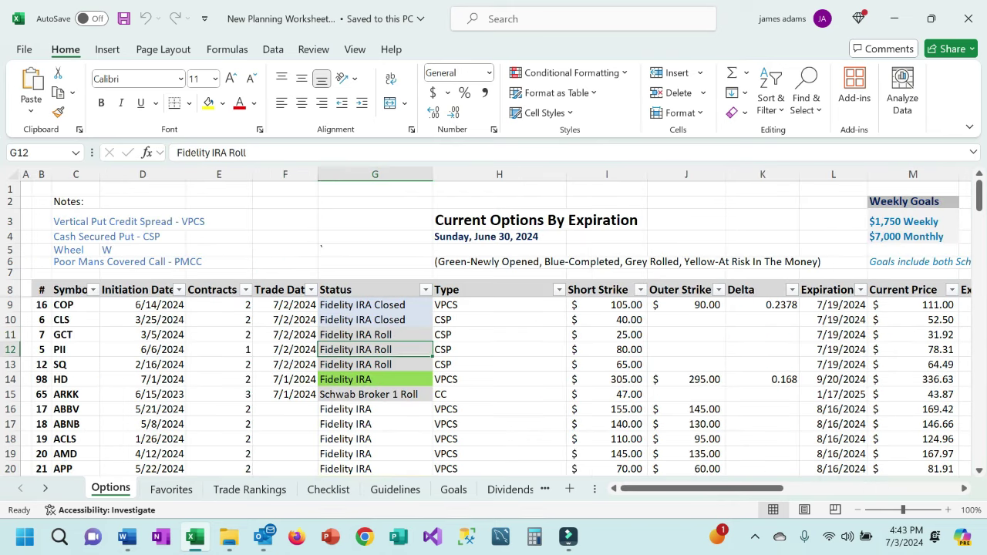
click(75, 349)
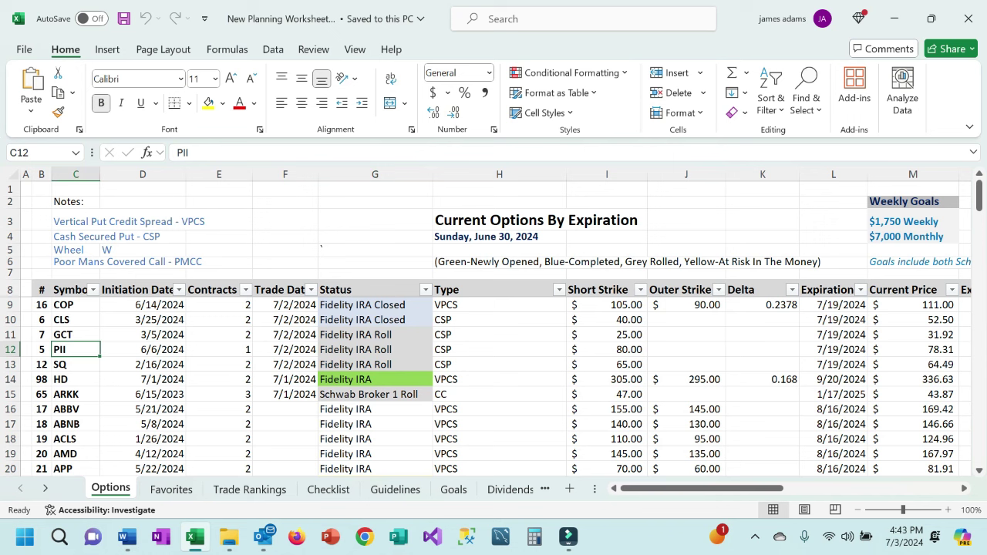
key(Right)
key(Right)
key(Right)
key(Right)
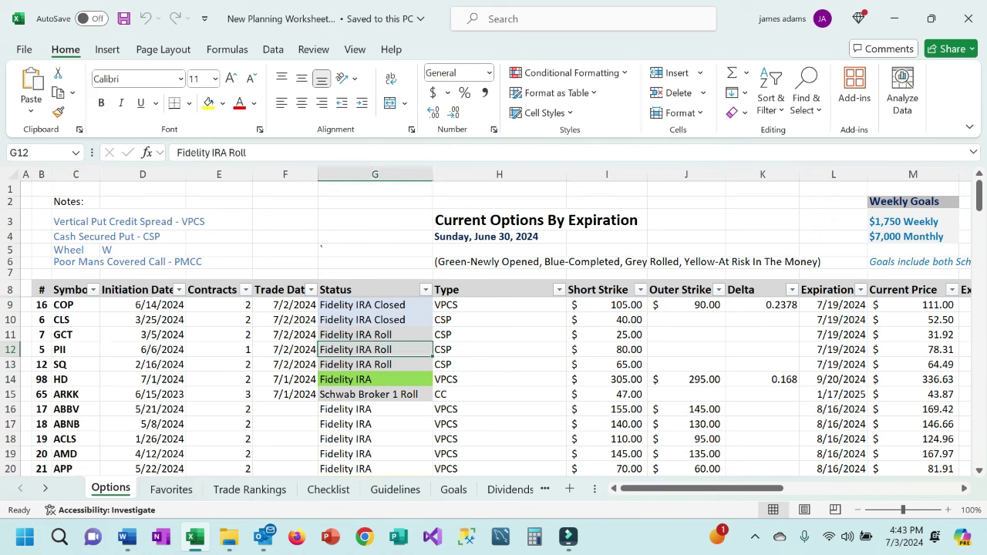
key(Right)
key(Right)
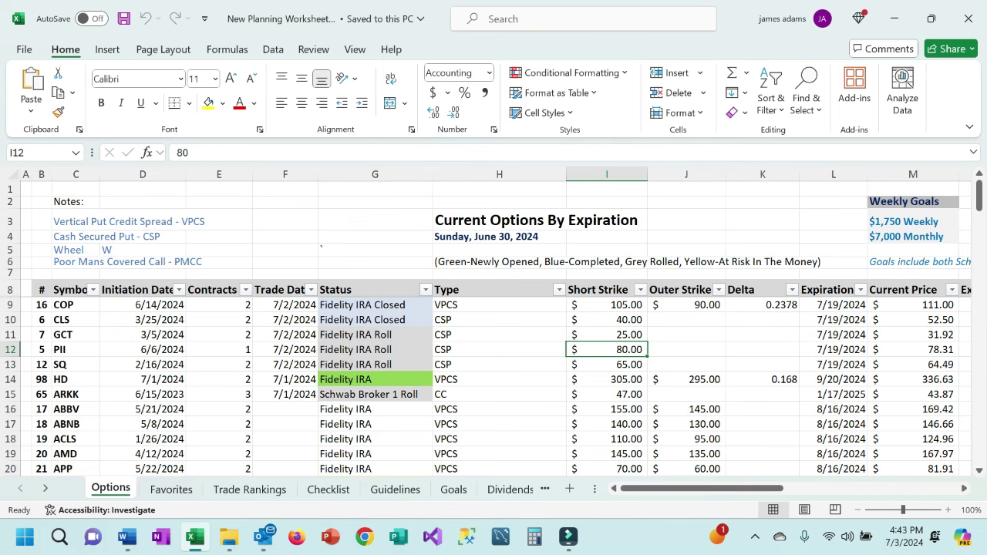
drag(702, 488, 717, 489)
click(827, 350)
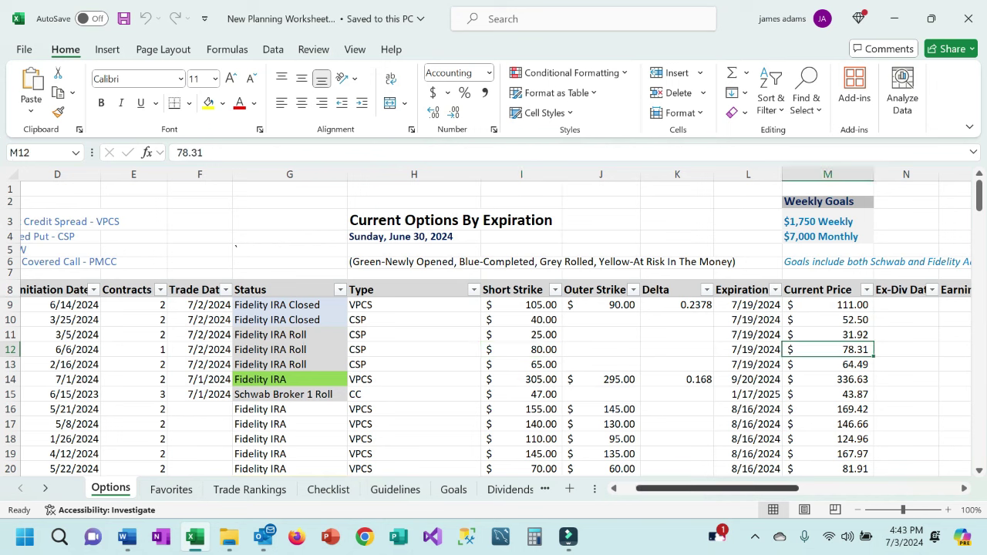
Step: Check the PII roll's new expiration, new short strike, premium, total premium, capital requirement and yearly ROI in row 12
drag(765, 488, 811, 488)
click(748, 350)
click(634, 350)
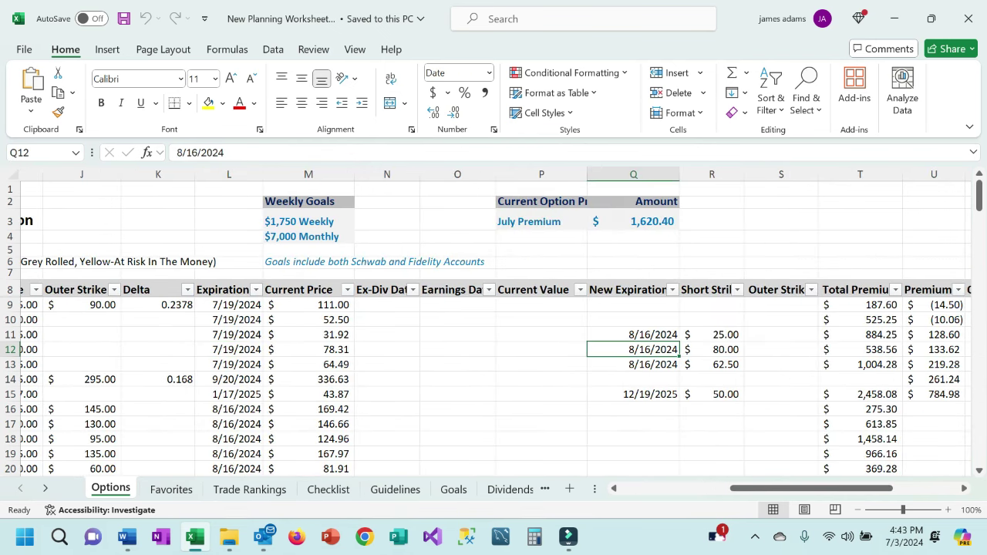
click(712, 350)
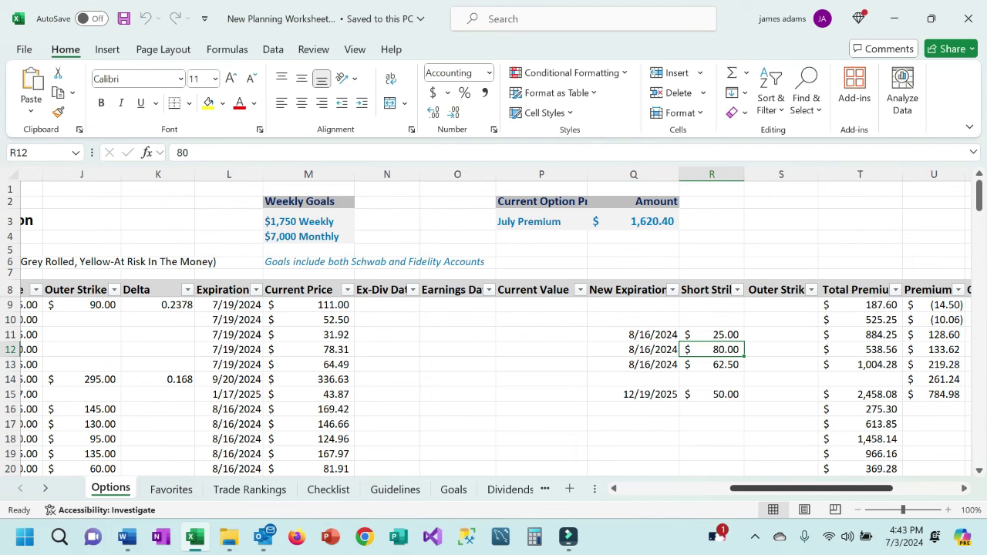
drag(776, 489, 776, 488)
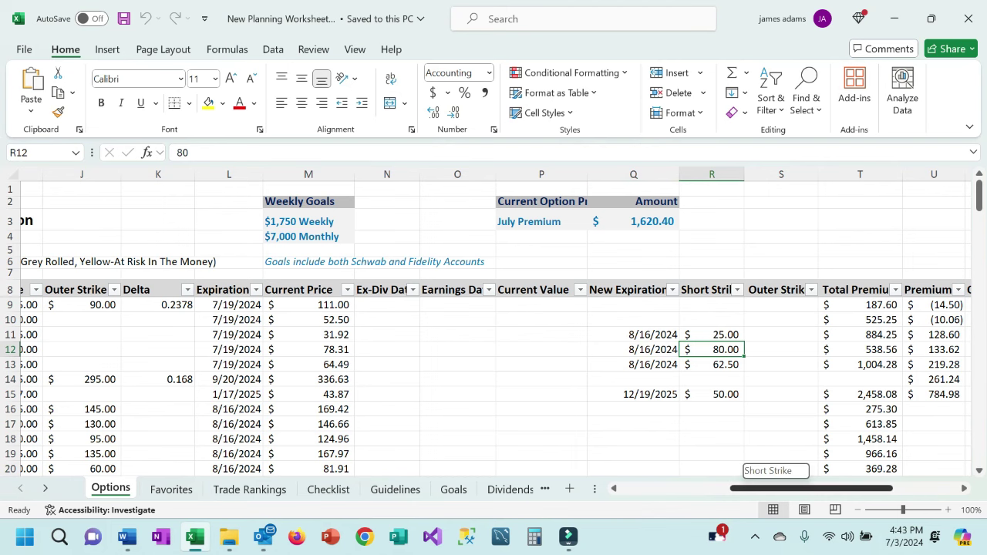
scroll(494, 324, right, 3)
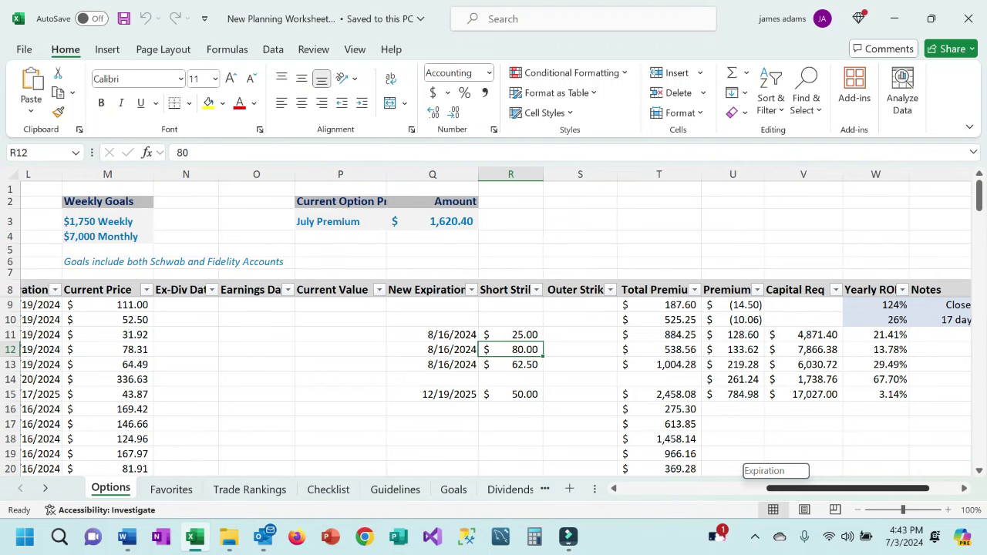
click(732, 349)
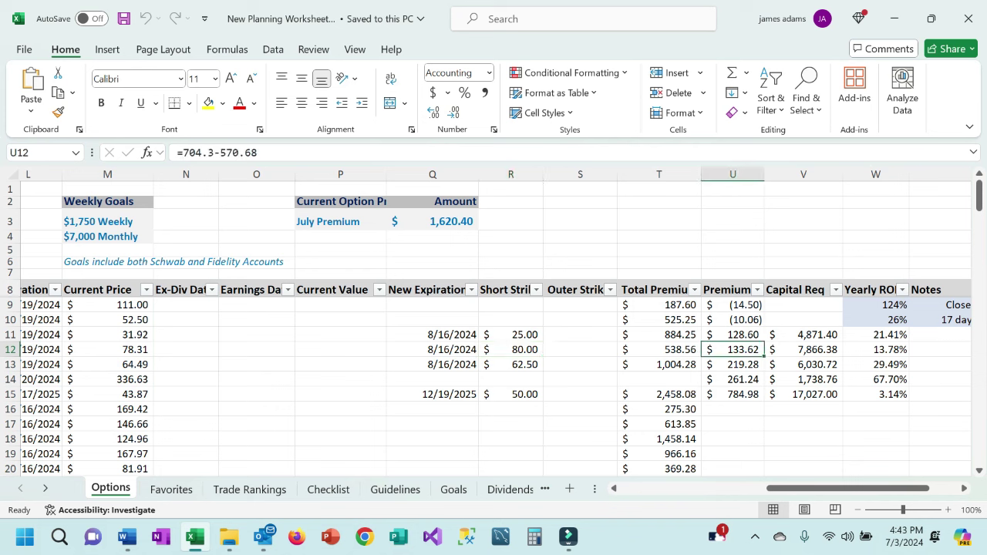
click(659, 349)
click(804, 350)
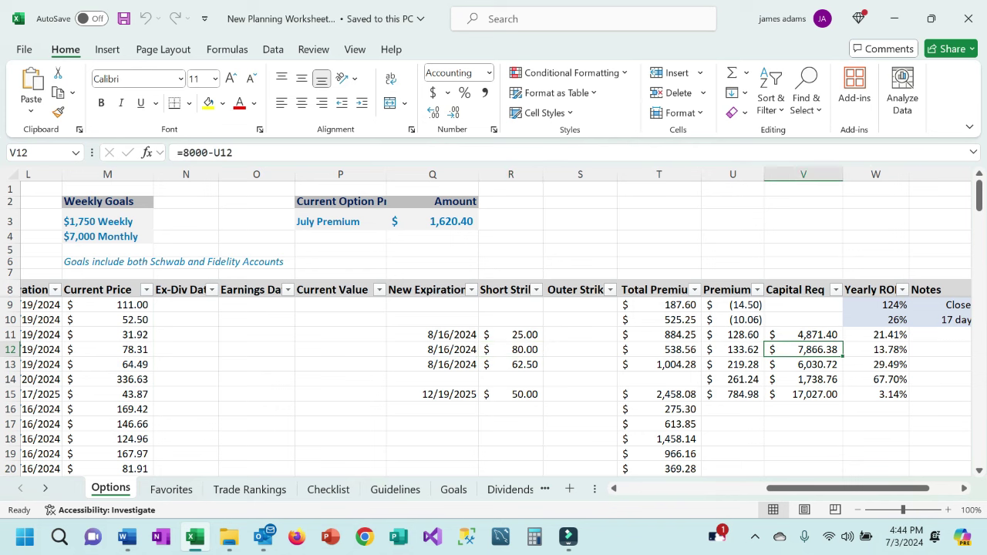
click(876, 349)
Step: Examine the rolled SQ trade in row 13: symbol, status, type, short strike, current price, initiation date and trade date
drag(866, 489, 718, 488)
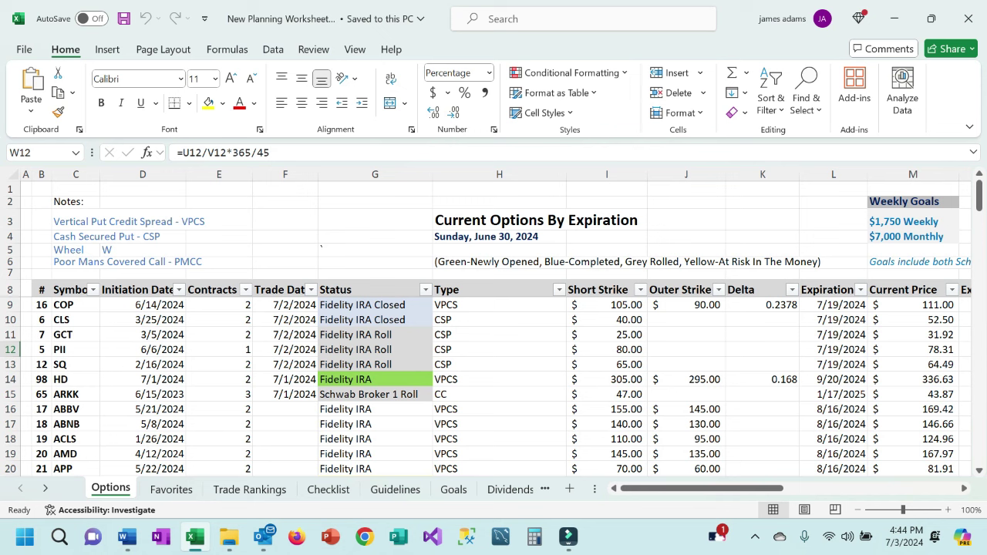
click(76, 365)
click(375, 365)
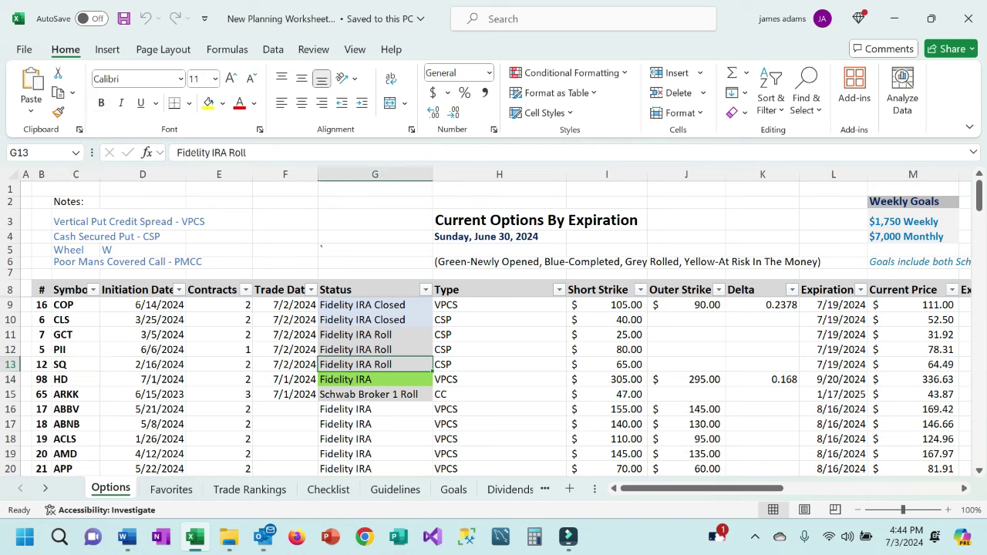
click(499, 365)
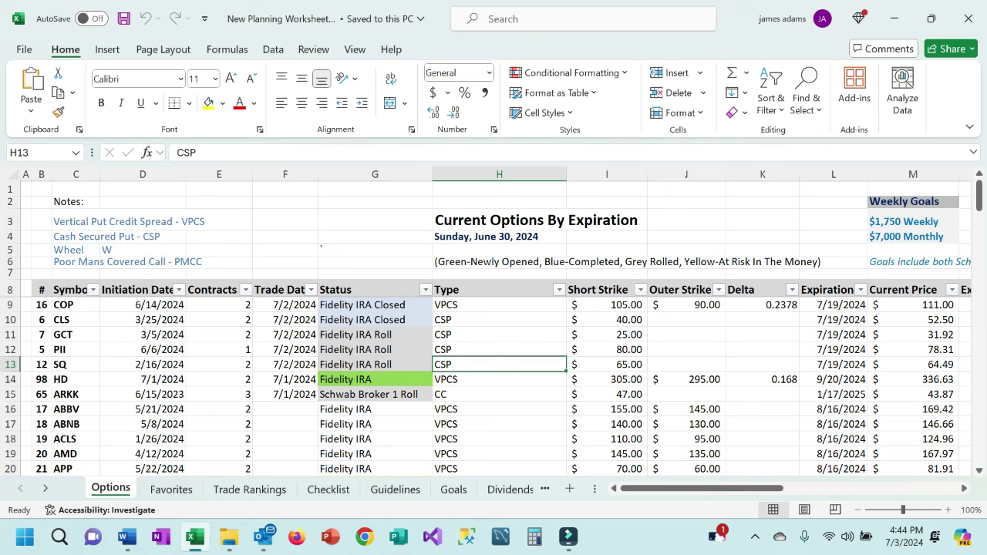
click(607, 365)
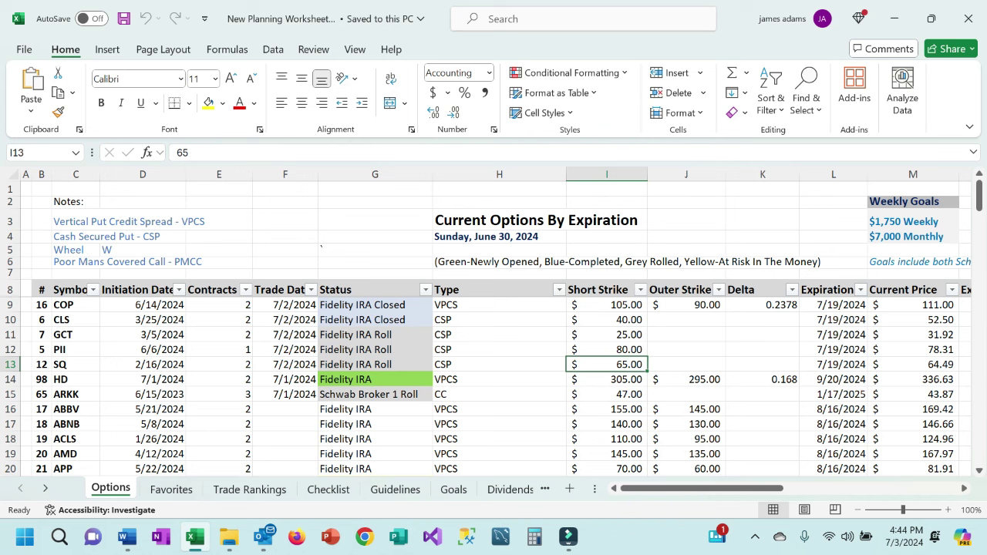
click(913, 365)
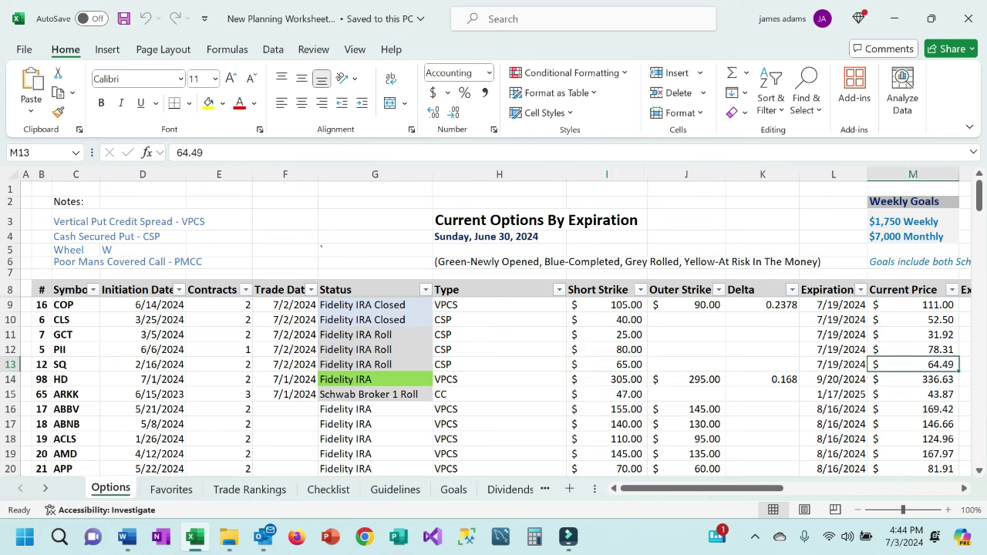
click(143, 364)
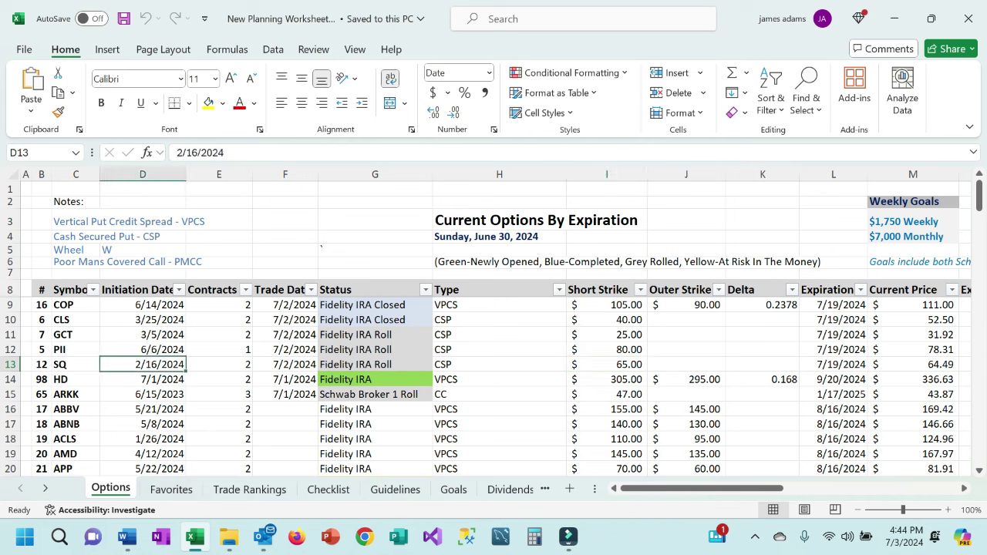
click(286, 364)
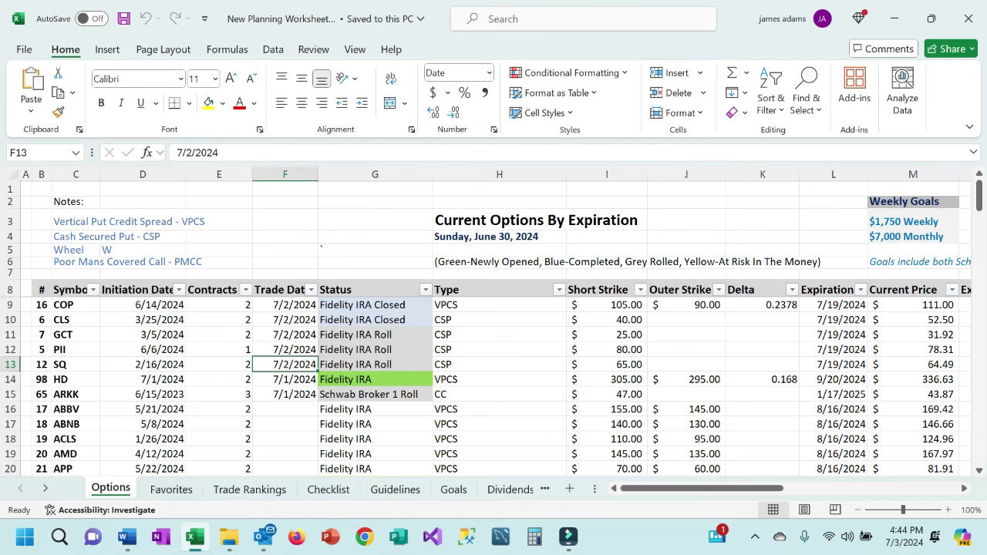
Step: Check the SQ roll's premium, total premium, capital requirement and yearly ROI in row 13, and recheck its status
drag(704, 488, 859, 489)
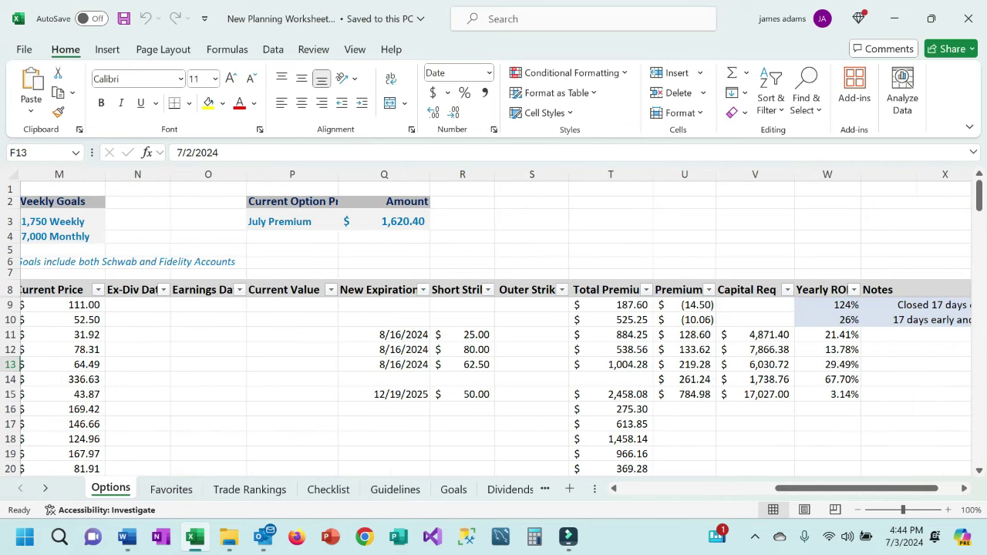
click(685, 365)
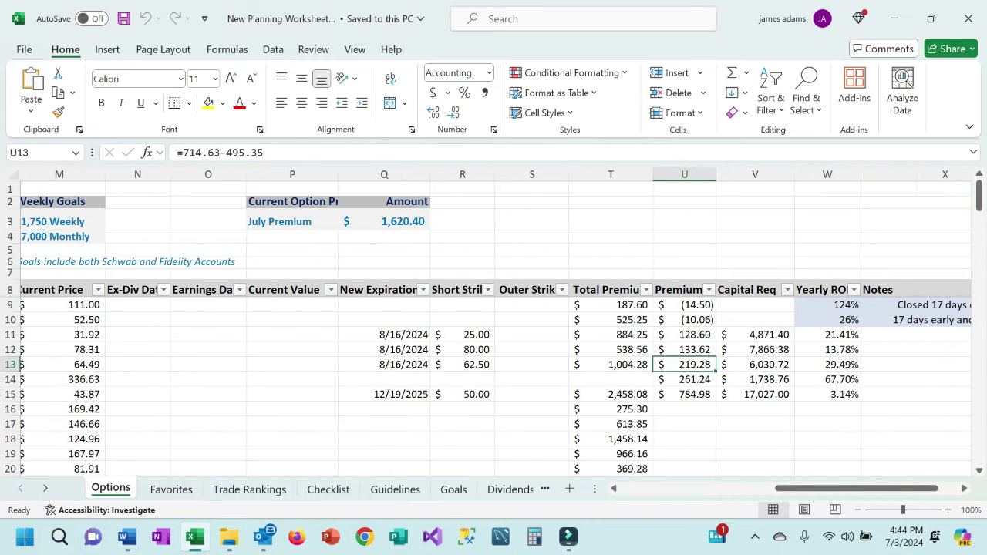
click(611, 365)
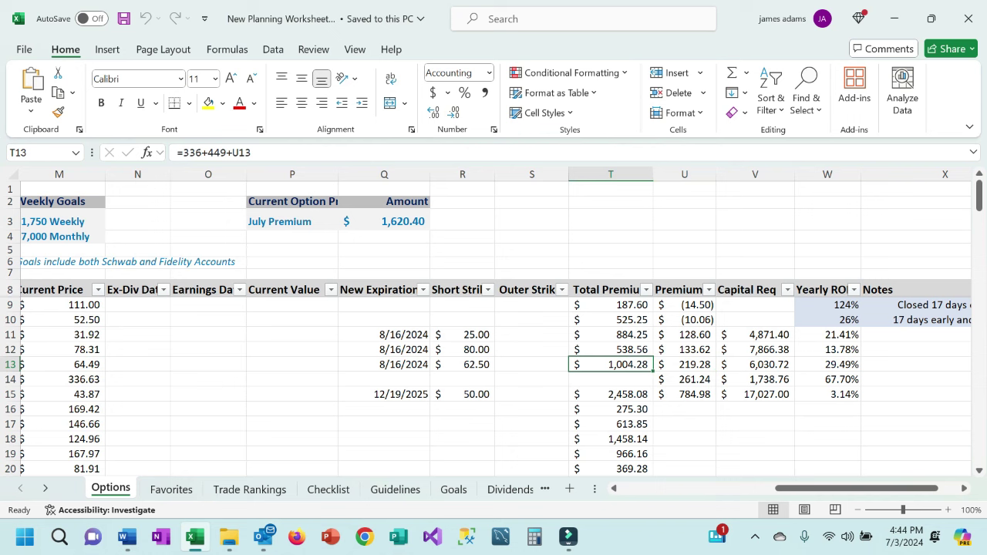
click(755, 365)
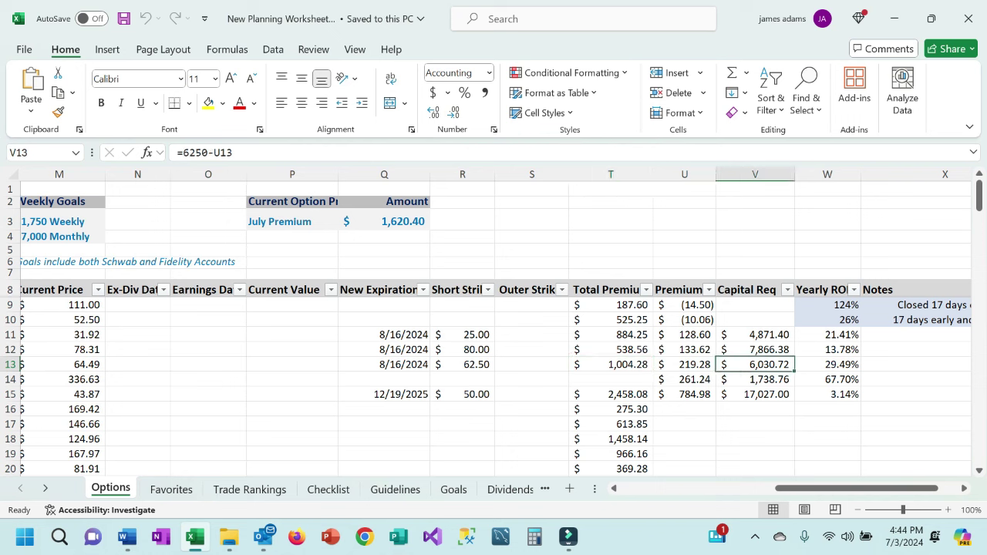
click(828, 365)
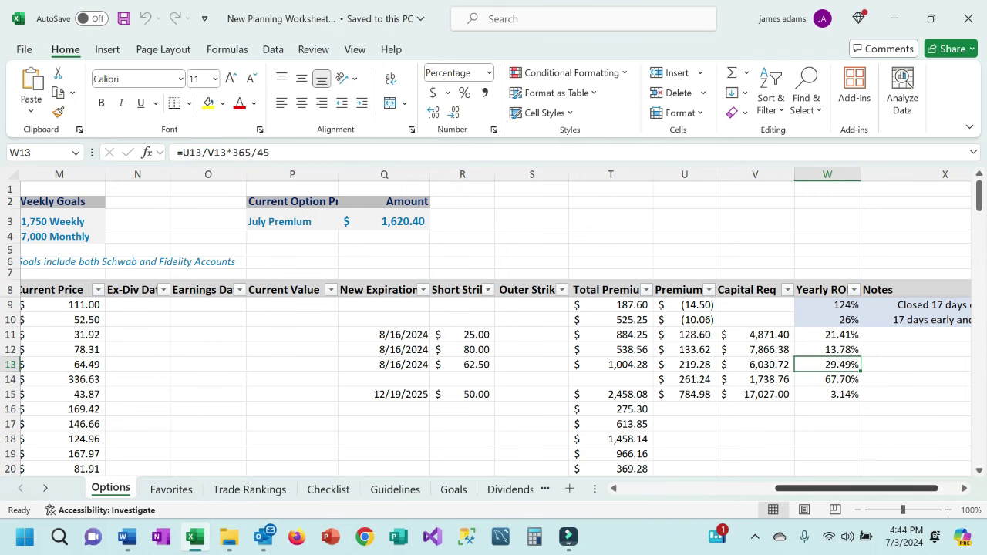
drag(826, 488, 671, 488)
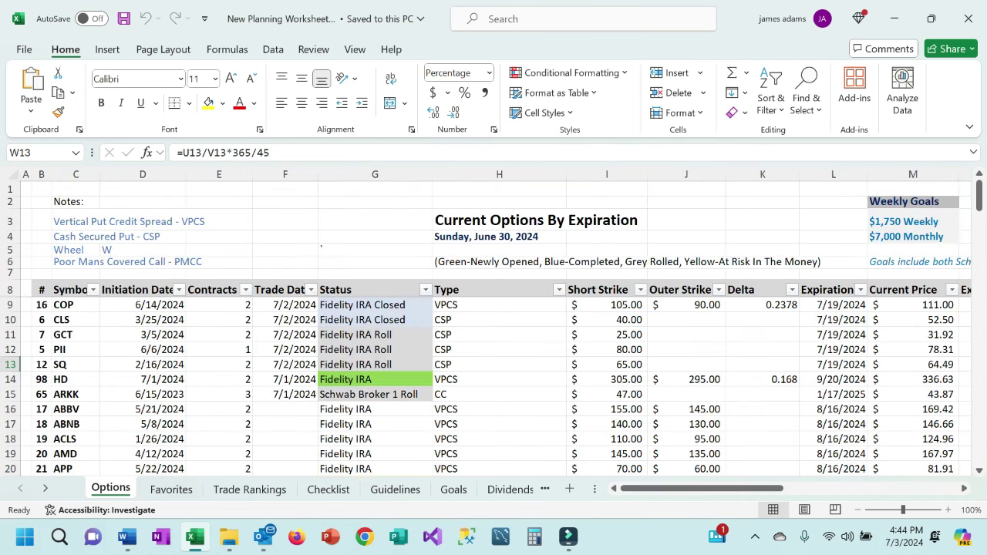
click(374, 365)
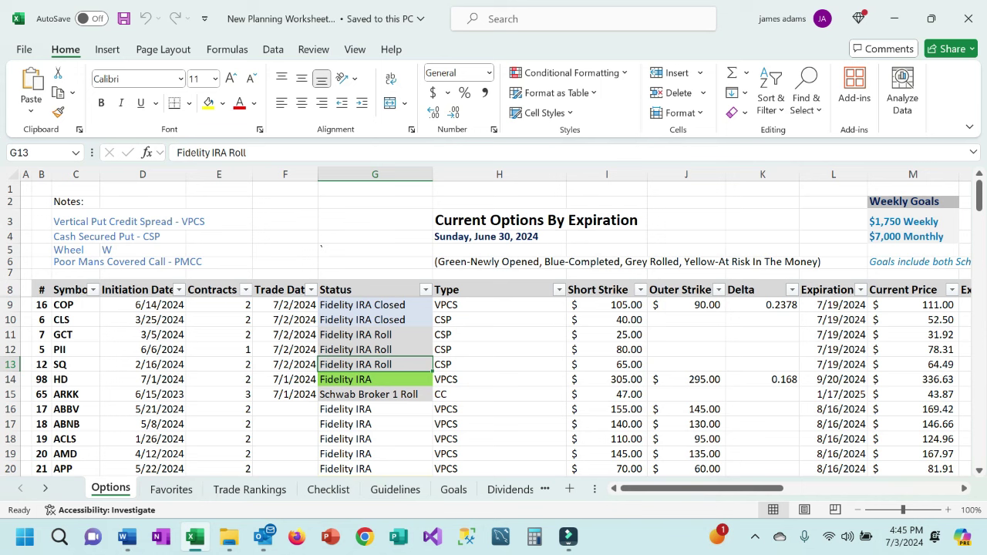
Step: Examine the newly opened HD trade in row 14: status, number, symbol, short and outer strikes, delta, expiration and current price
click(374, 380)
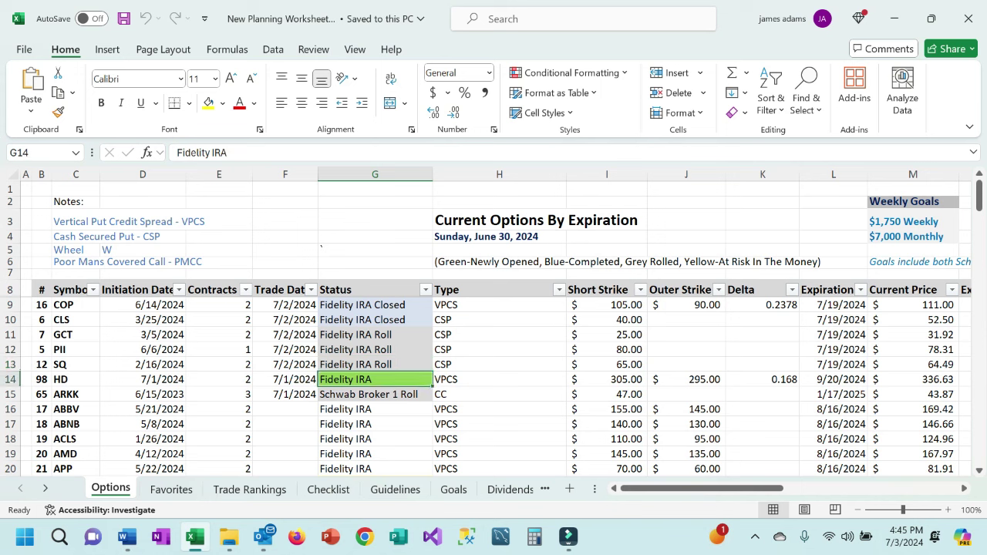
click(41, 380)
click(76, 379)
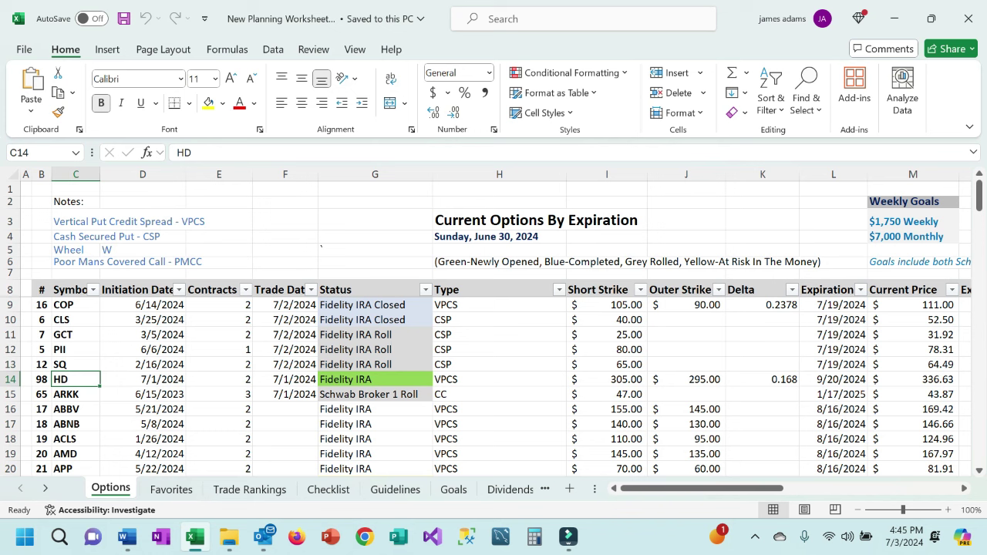
click(375, 380)
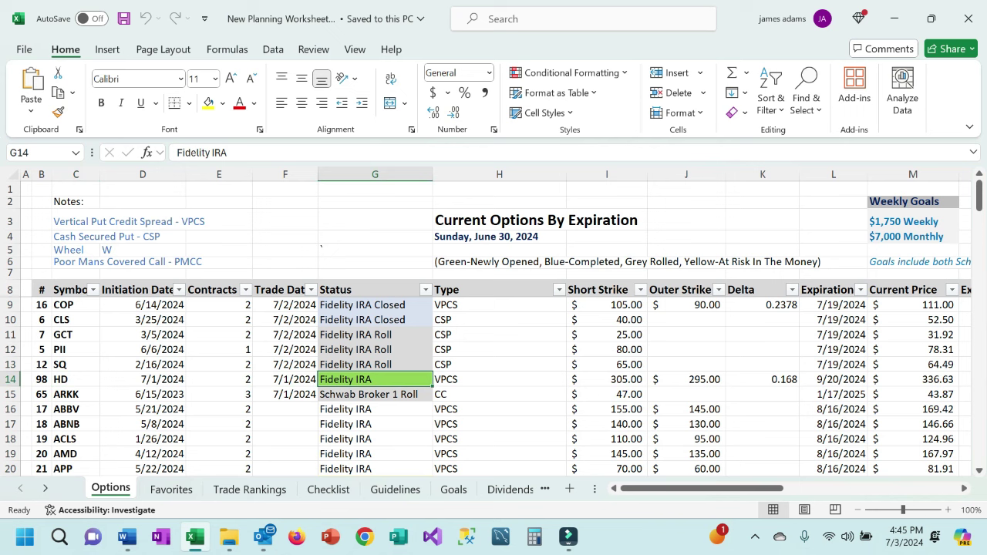
click(686, 379)
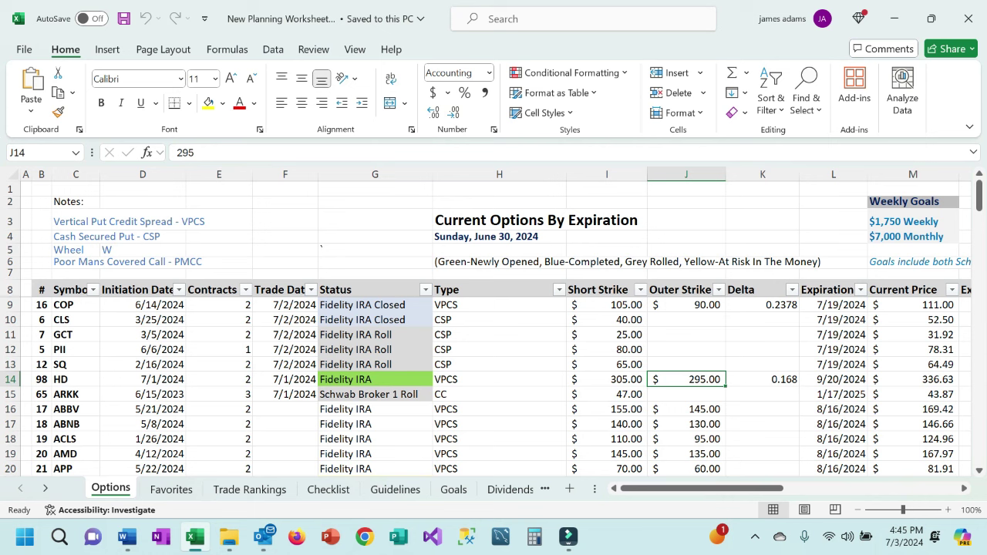
key(Left)
key(Right)
key(Right)
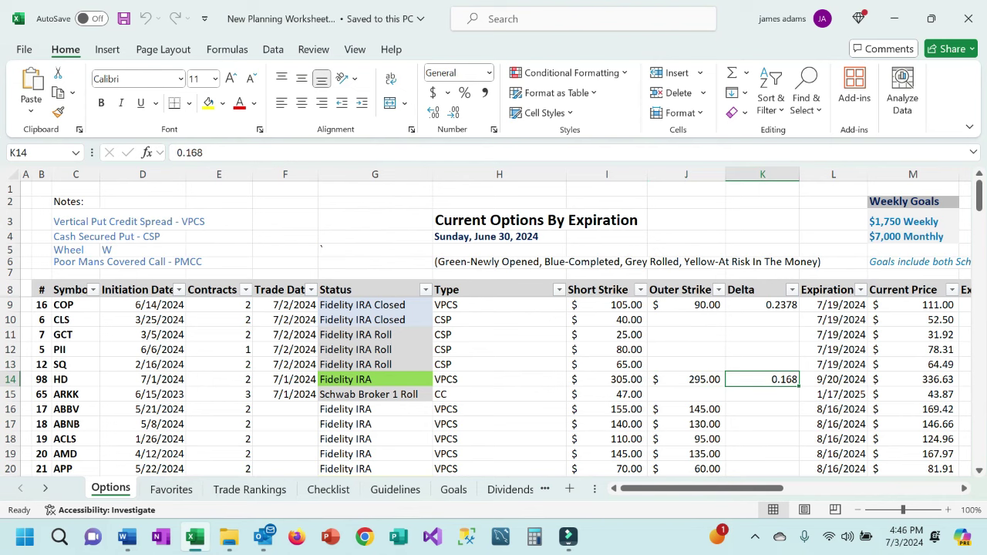
key(Right)
key(Right)
Step: Check the HD trade's premium, capital requirement and yearly ROI formulas in row 14
drag(713, 488, 873, 488)
click(658, 379)
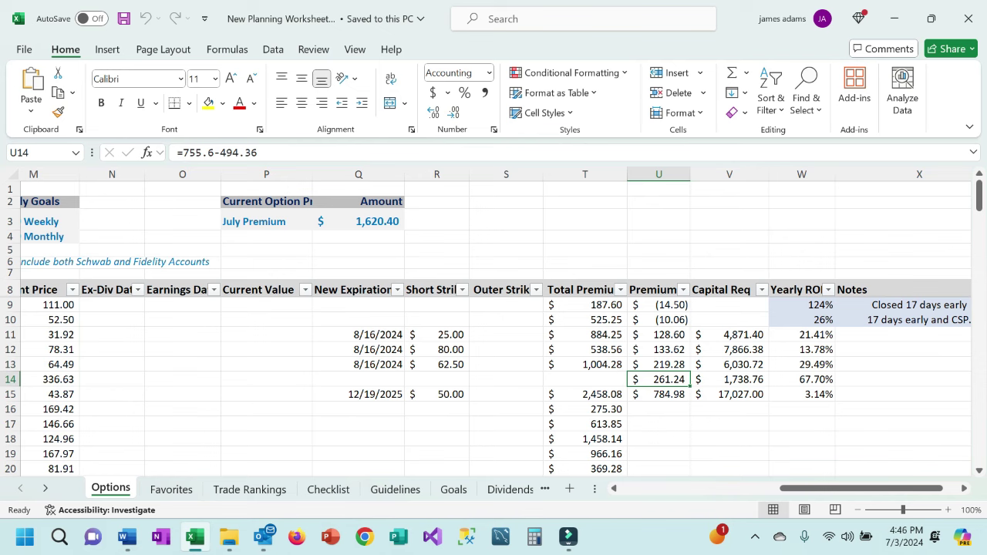
click(730, 380)
scroll(799, 458, left, 5)
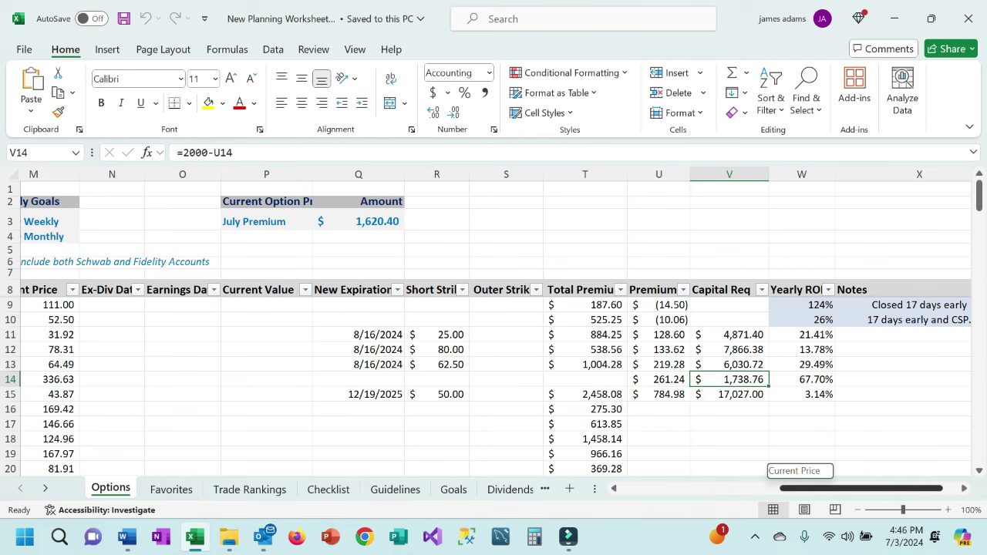
scroll(800, 459, left, 1)
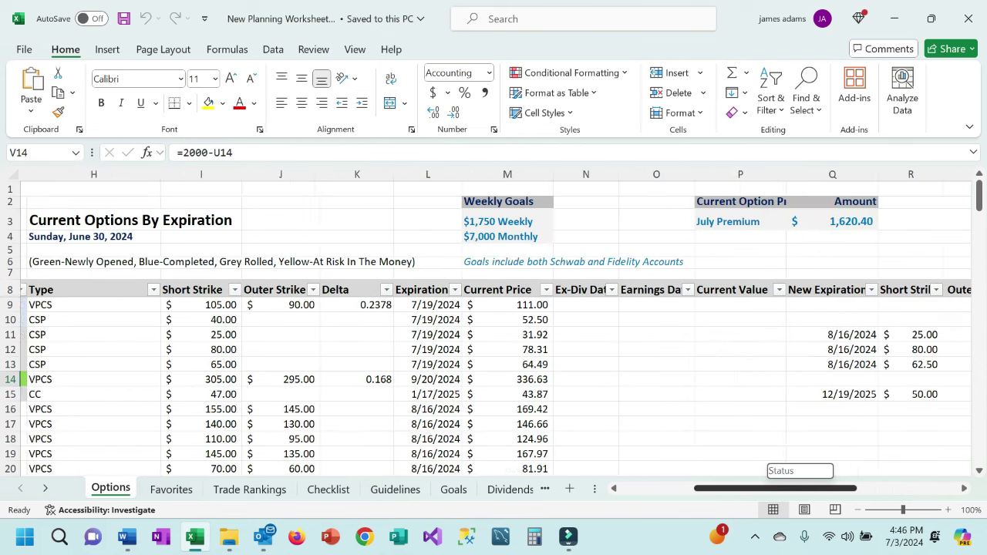
scroll(799, 459, right, 6)
click(720, 380)
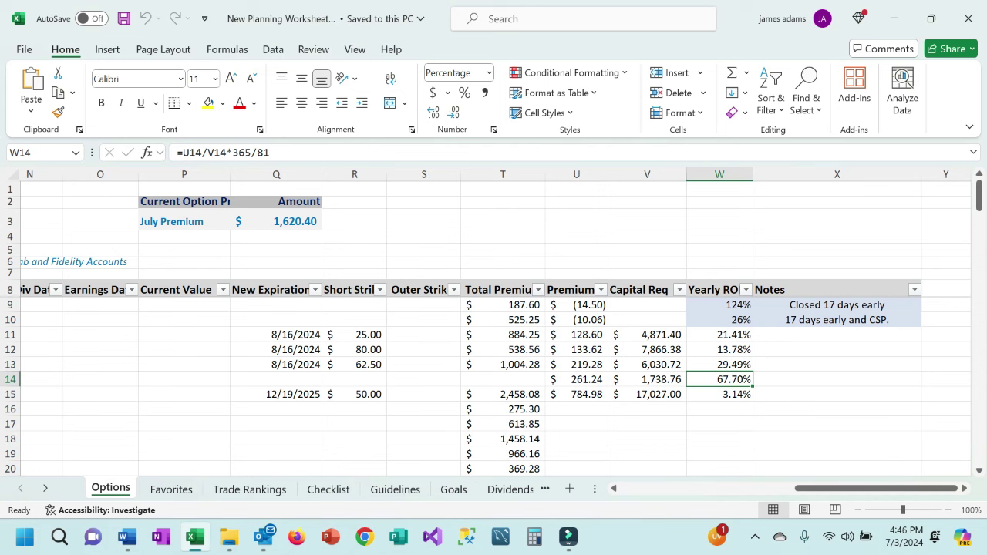
Step: Examine the rolled ARKK trade in row 15: status, type, short strike, expiration, current price, new expiration and new short strike
drag(859, 488, 698, 488)
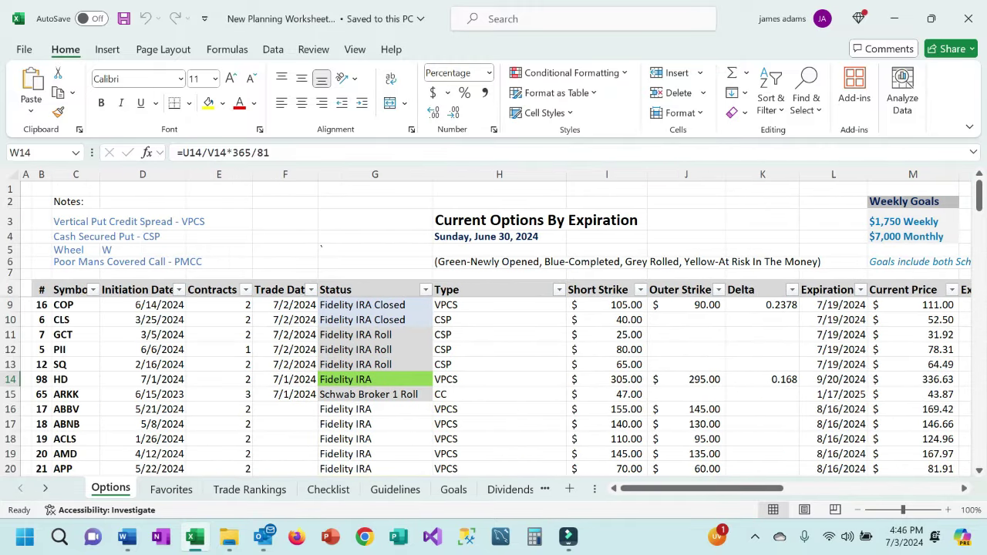
click(375, 394)
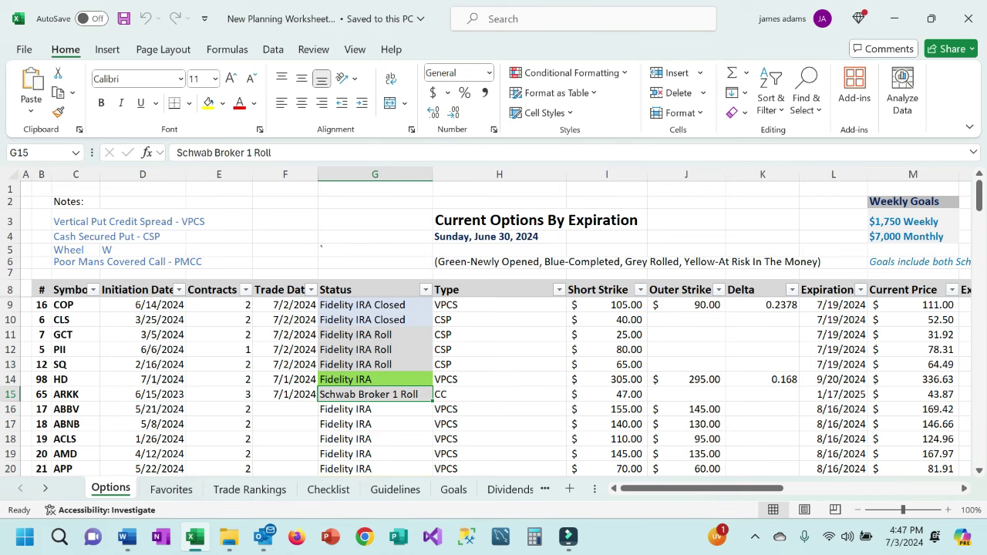
key(Right)
key(Right)
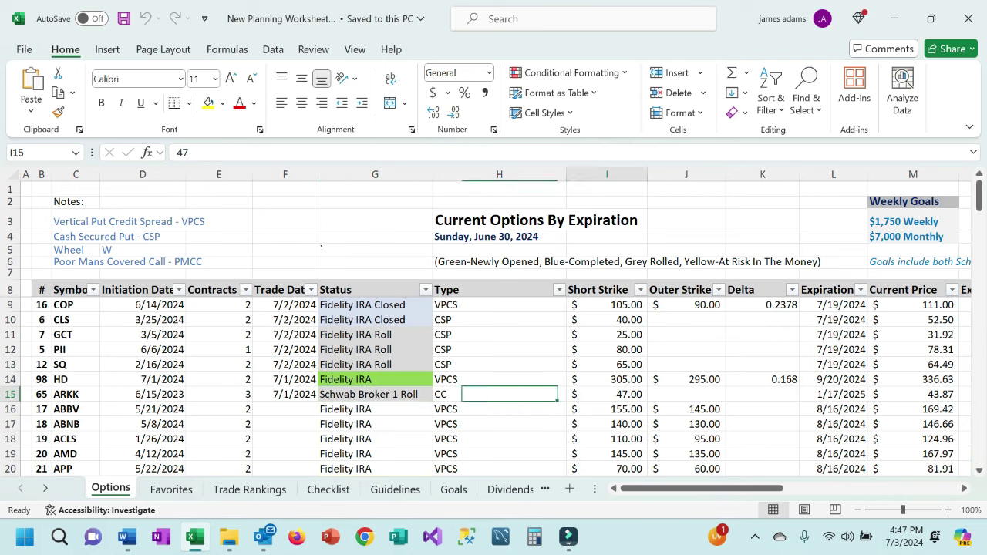
drag(679, 488, 770, 489)
key(Right)
key(Right)
key(Right)
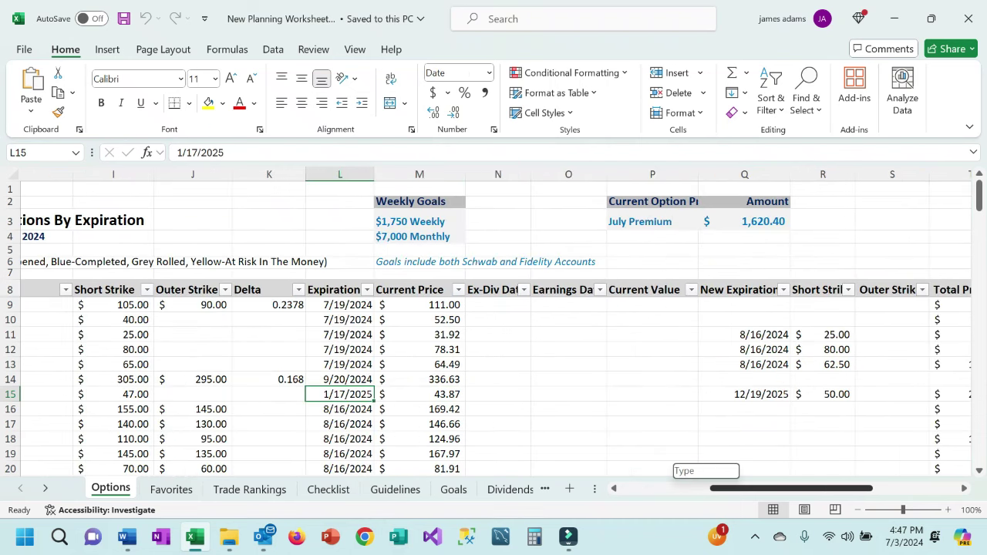
key(Right)
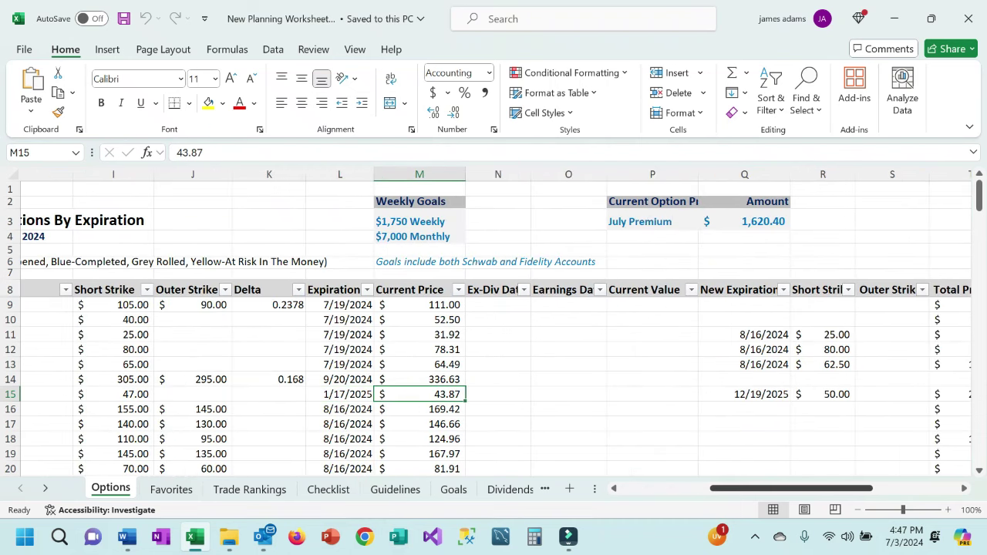
key(ctrl+Right)
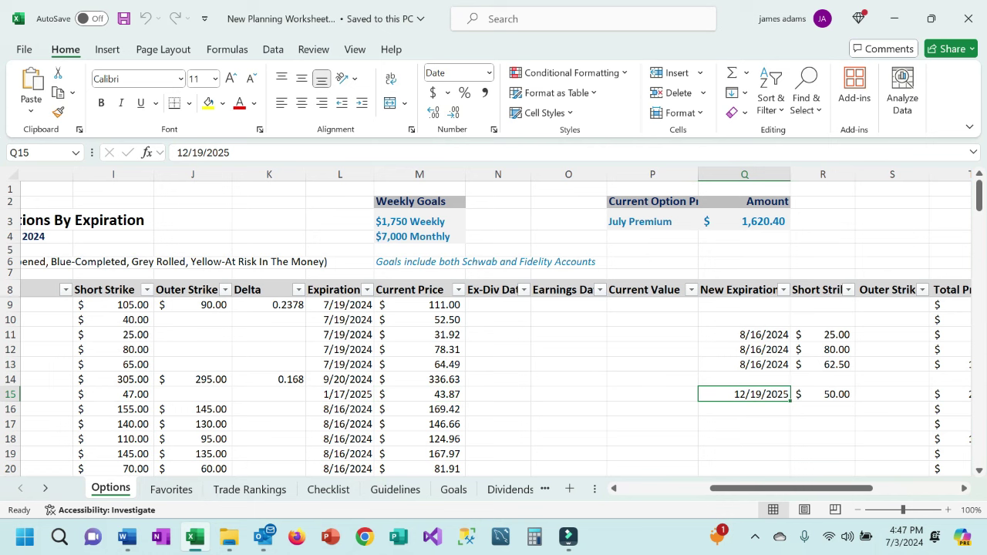
key(Right)
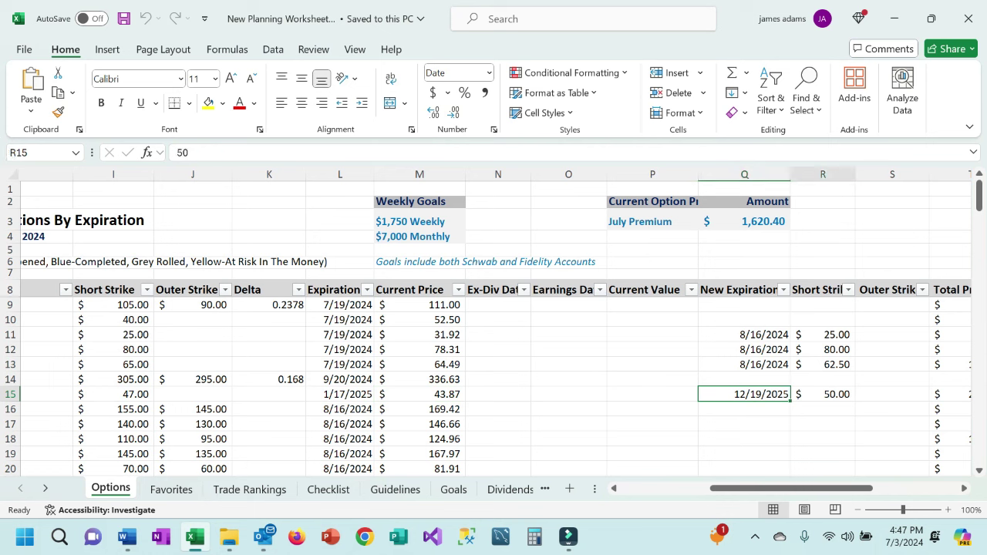
Step: Check the ARKK roll's premium formula, capital requirement and yearly ROI formula in row 15
drag(793, 488, 878, 488)
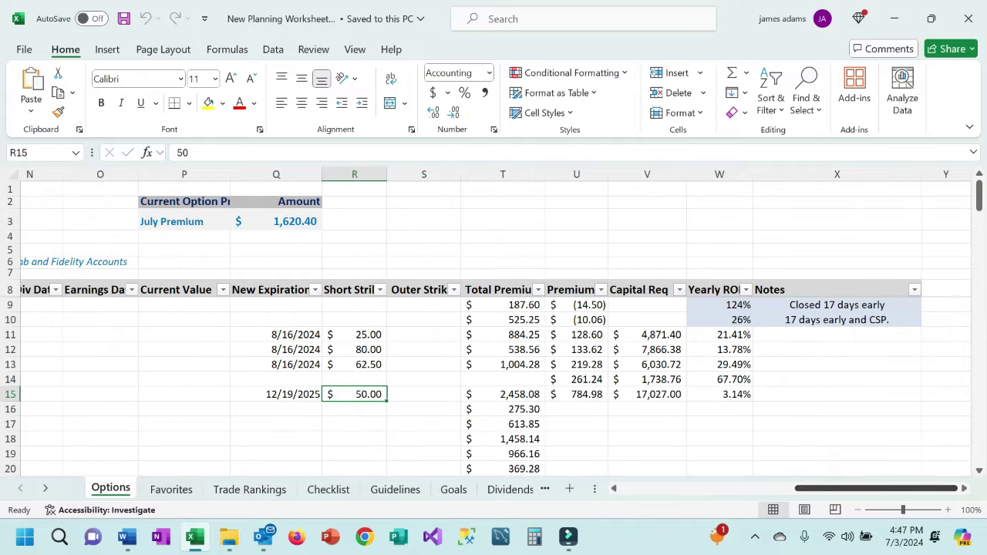
click(576, 394)
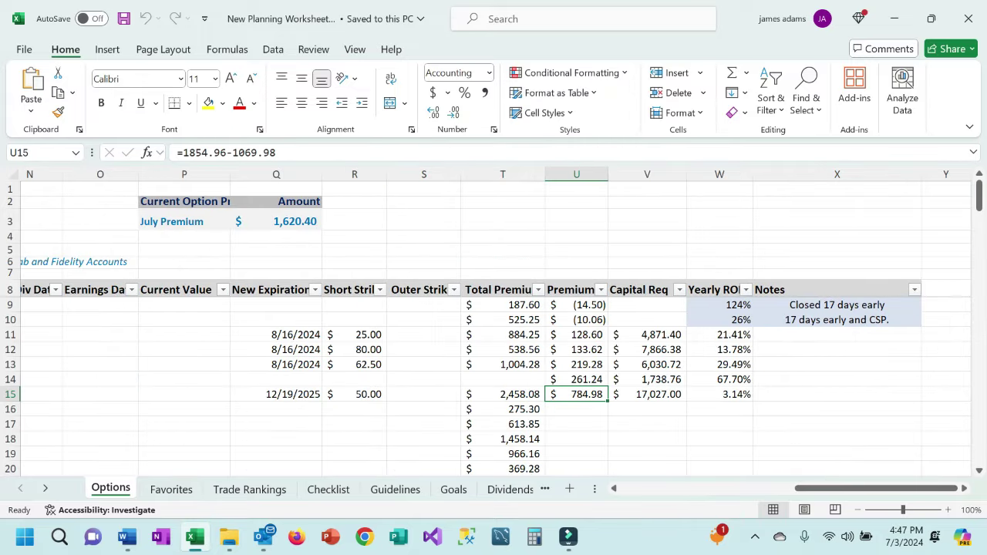
click(647, 394)
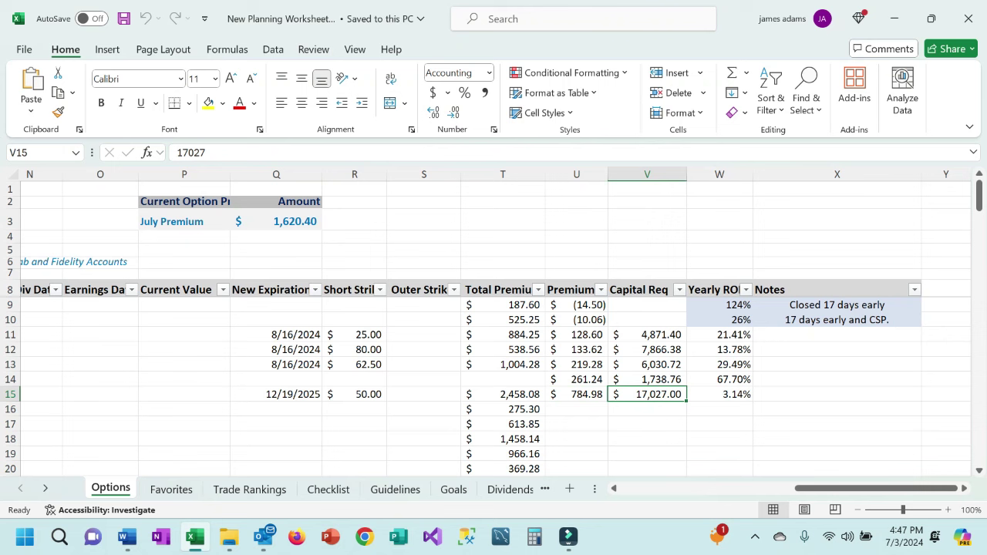
drag(671, 387, 671, 372)
key(Escape)
click(719, 394)
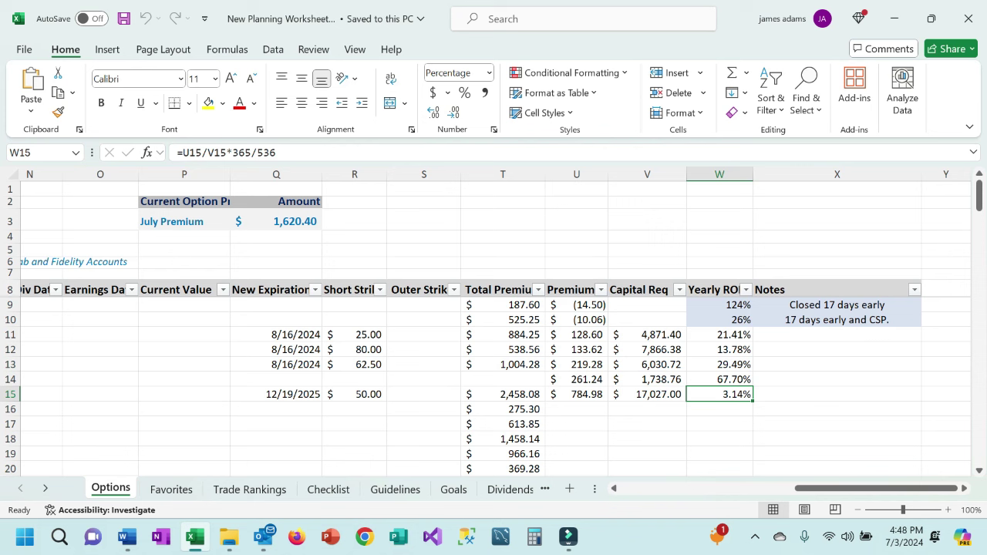
click(837, 488)
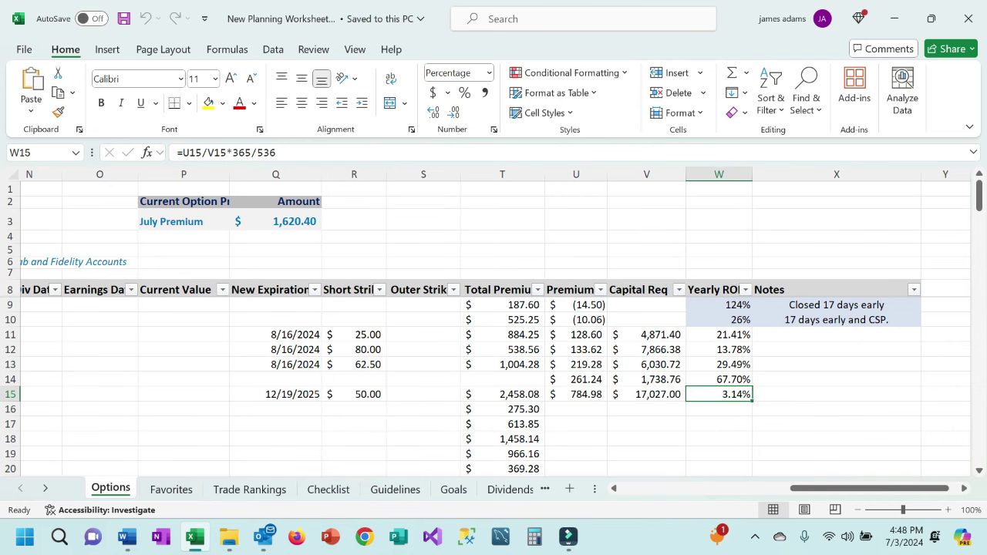
Step: Select the premiums in U9:U15 to read the week's combined premium for the listed trades
drag(869, 488, 867, 488)
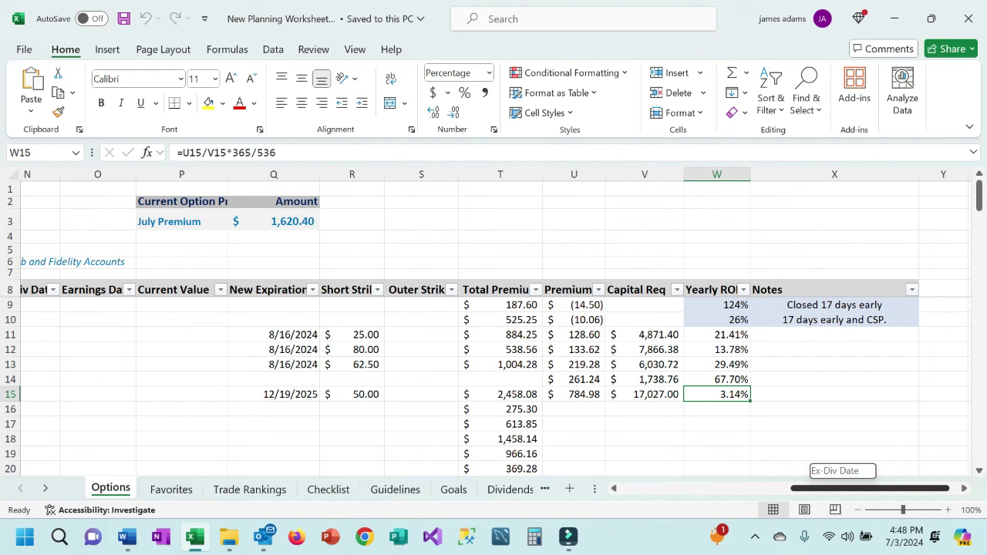
drag(842, 488, 843, 489)
drag(574, 394, 574, 304)
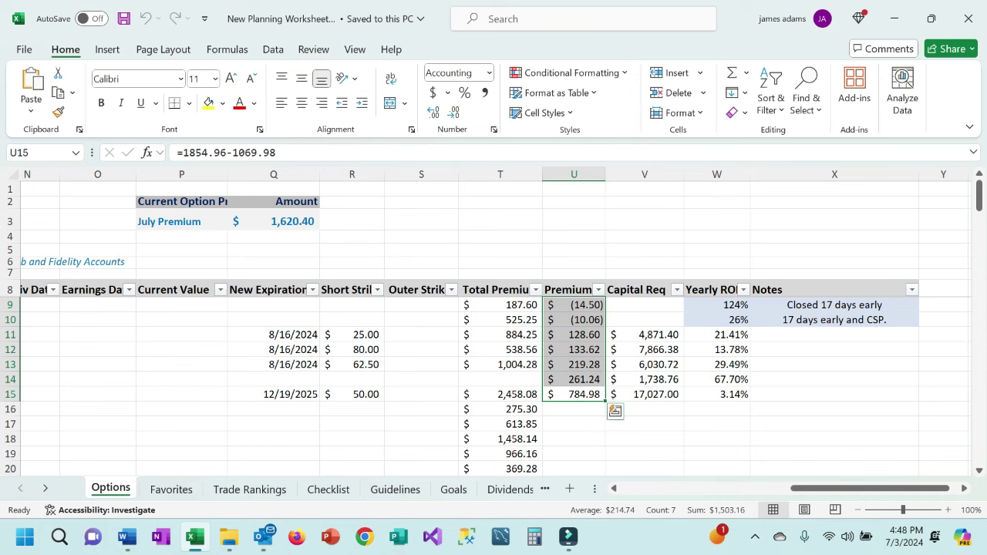
drag(869, 488, 702, 488)
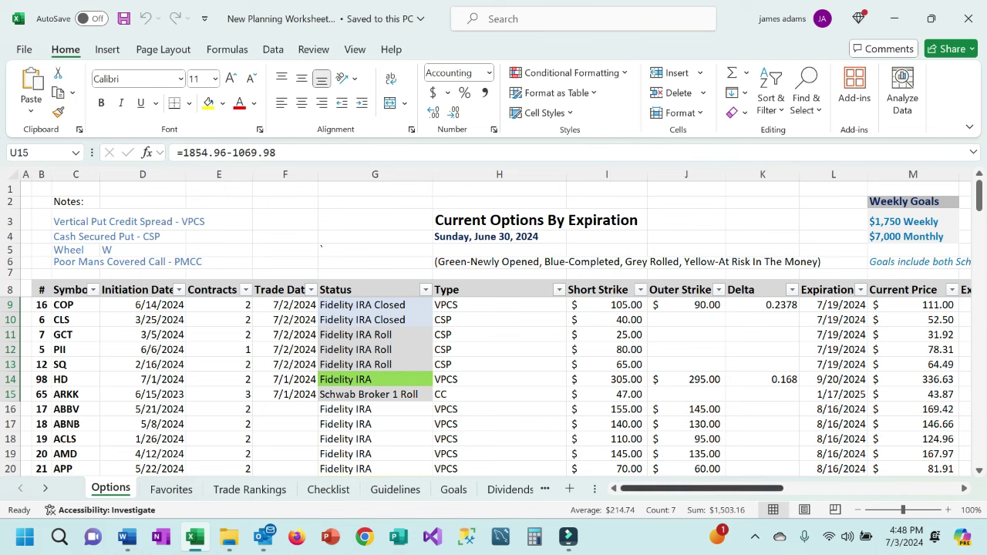
Step: Compare the July premium amount in Q3 with the weekly and monthly premium goals in M3 and M4
drag(702, 488, 832, 488)
click(517, 221)
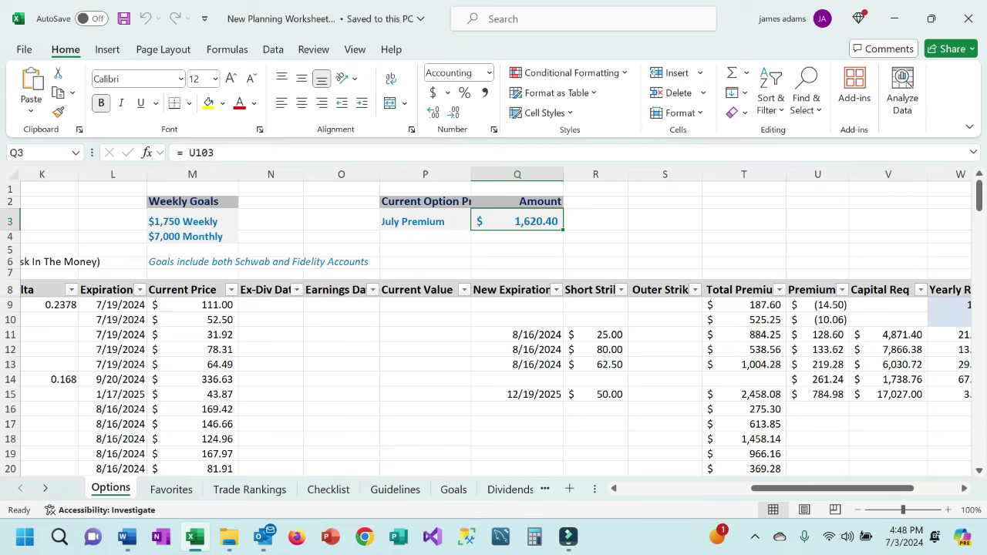
drag(833, 488, 759, 488)
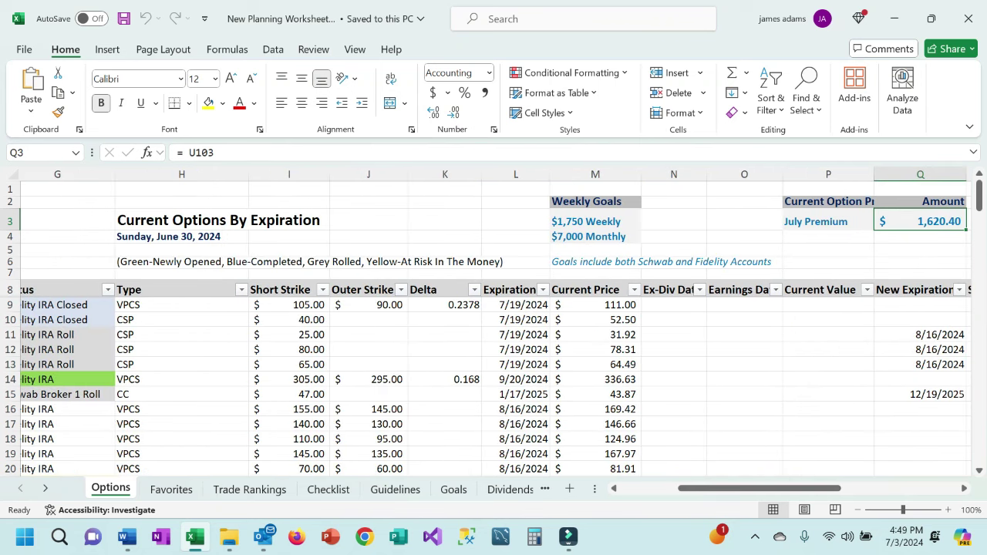
click(596, 221)
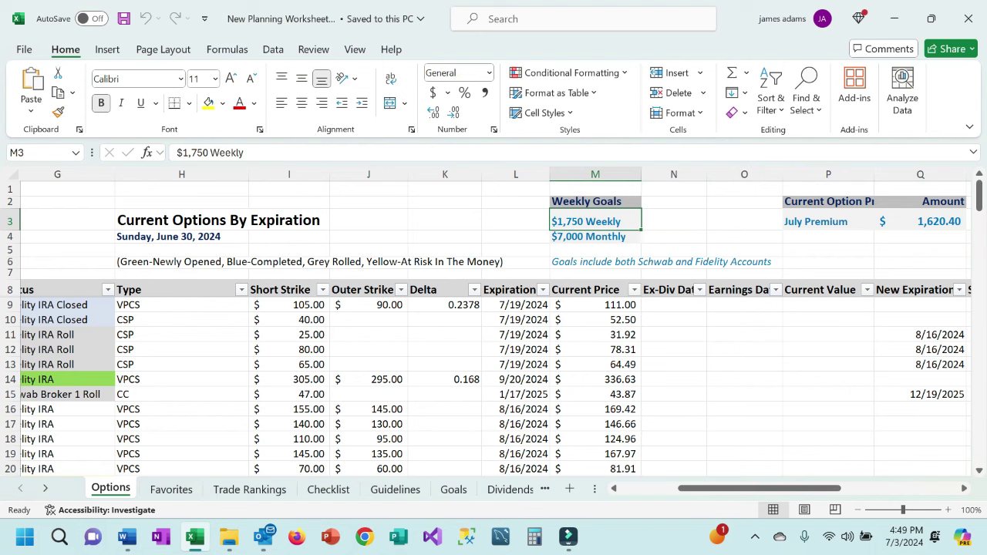
click(595, 236)
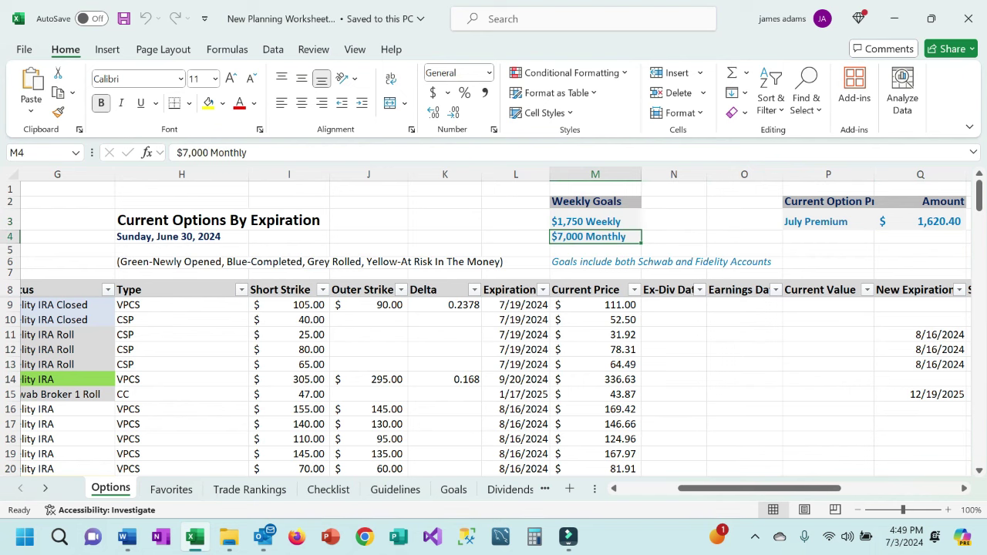
drag(760, 489, 702, 488)
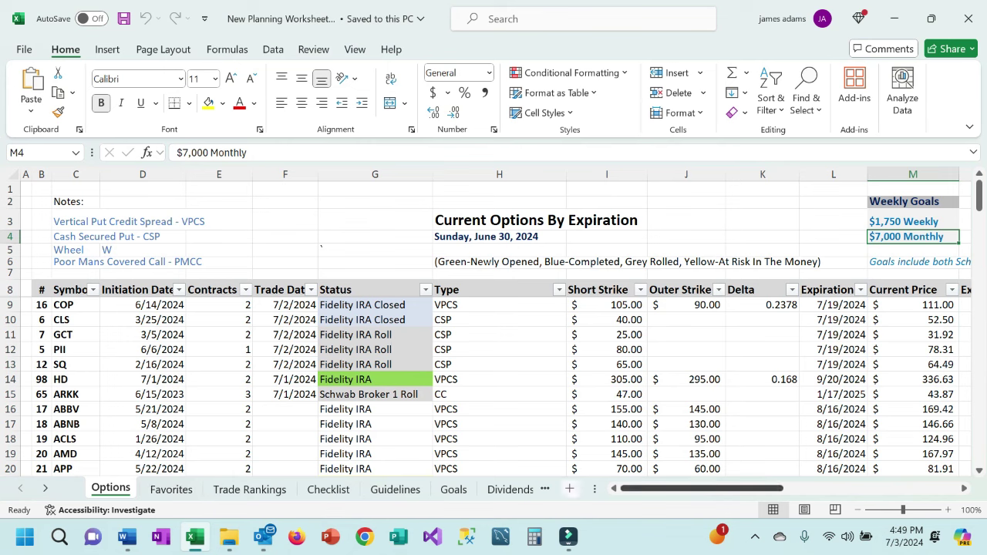
Step: Look through the Favorites, Trade Rankings, Checklist, Guidelines, Goals, Dividends and Closed sheets in turn
click(172, 490)
scroll(493, 324, up, 6)
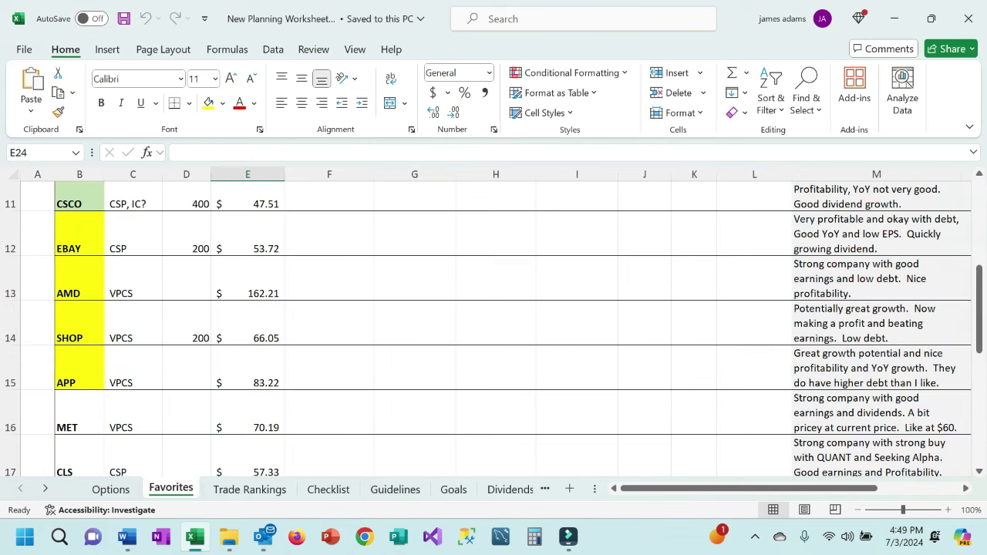
key(ctrl+Page_Down)
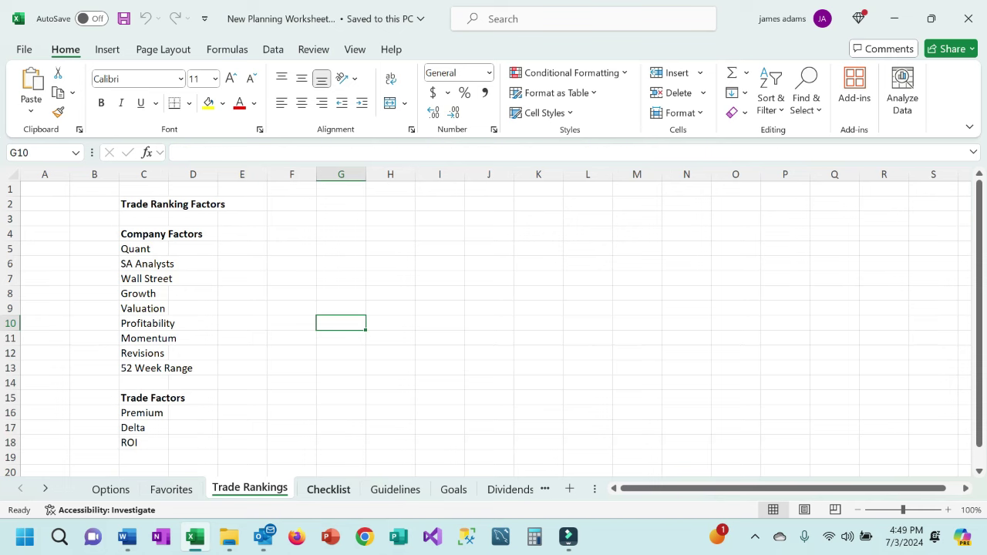
key(ctrl+Page_Down)
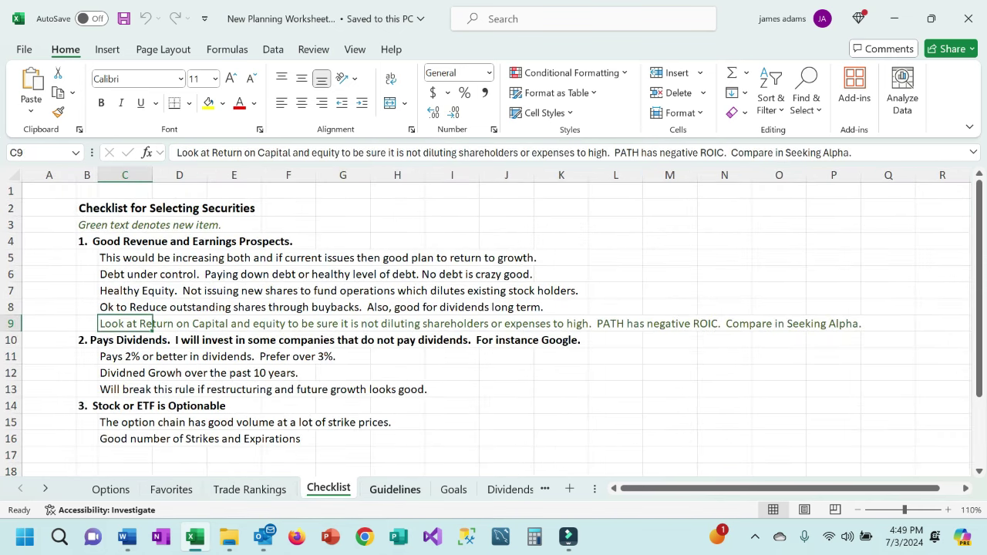
key(ctrl+Page_Down)
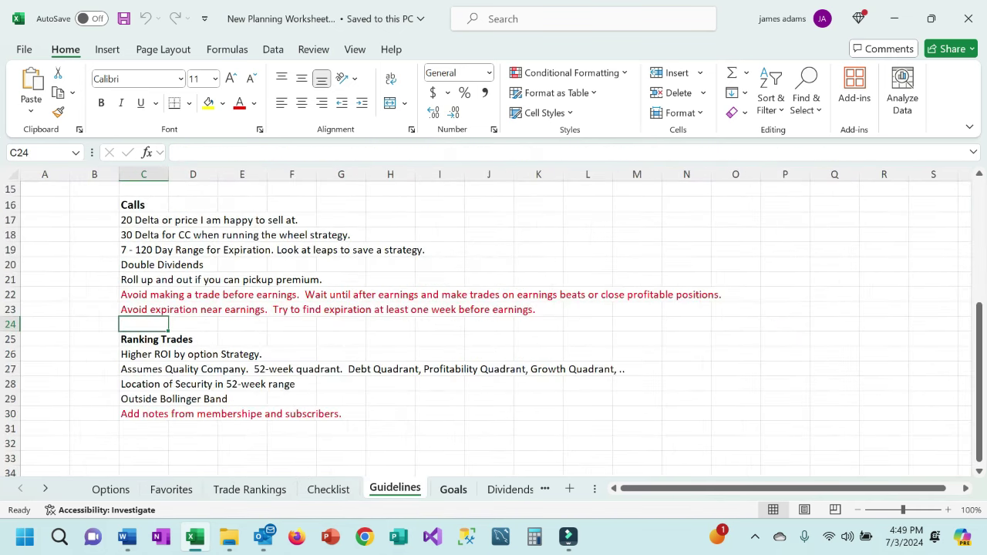
key(ctrl+Page_Down)
key(ctrl+Page_Down)
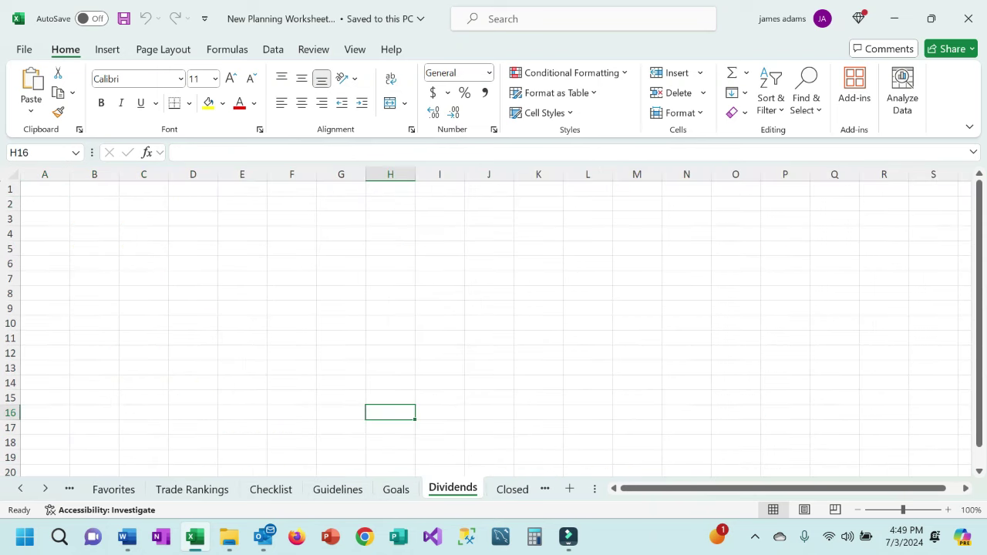
key(ctrl+Page_Down)
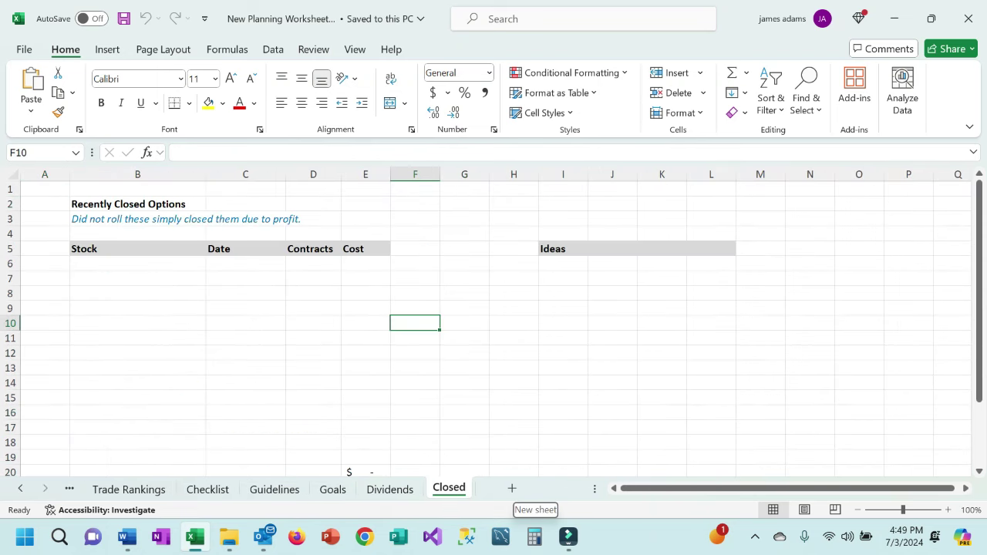
Step: Return to the Options sheet
click(21, 489)
click(20, 489)
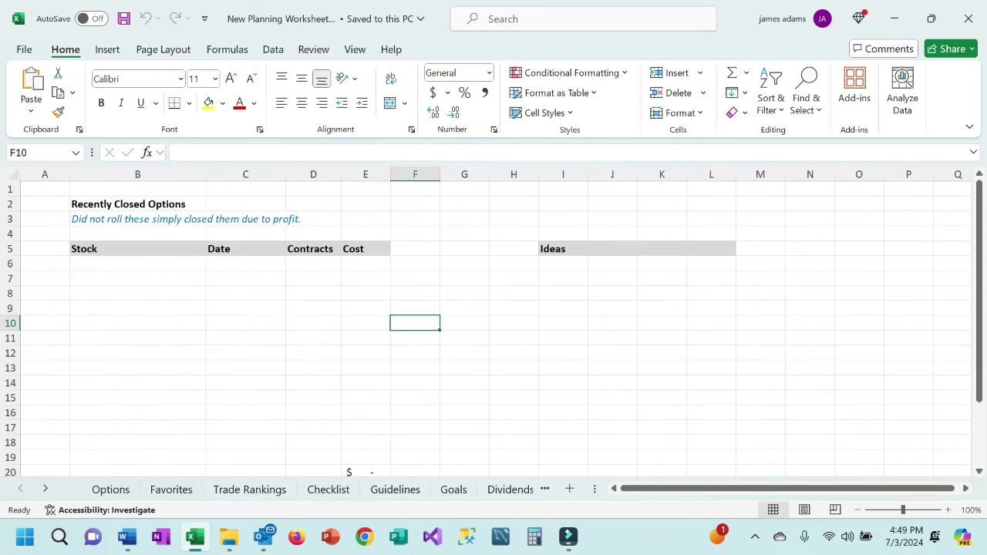
click(110, 490)
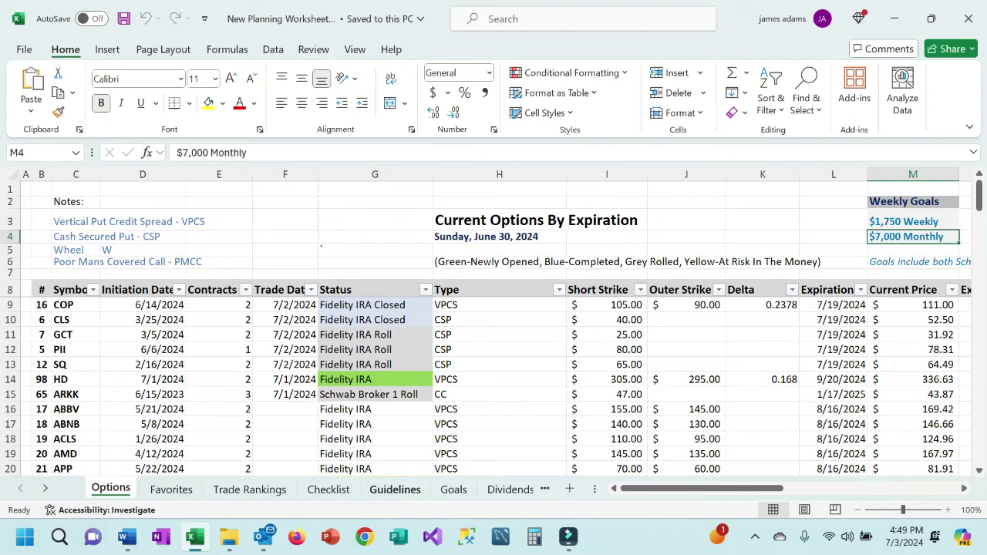